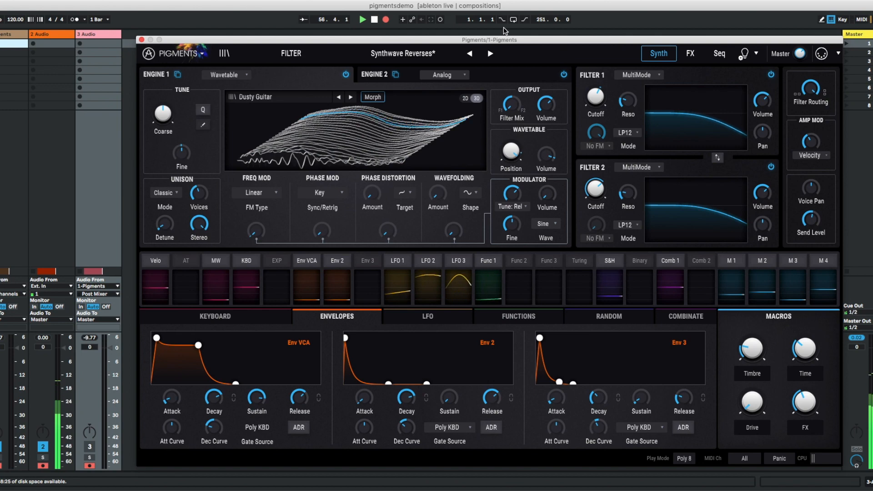
# - Reposition the synth window slightly and compare the Engine 1 and Engine 2 pages
pyautogui.moveTo(490, 40); pyautogui.dragTo(483, 38)
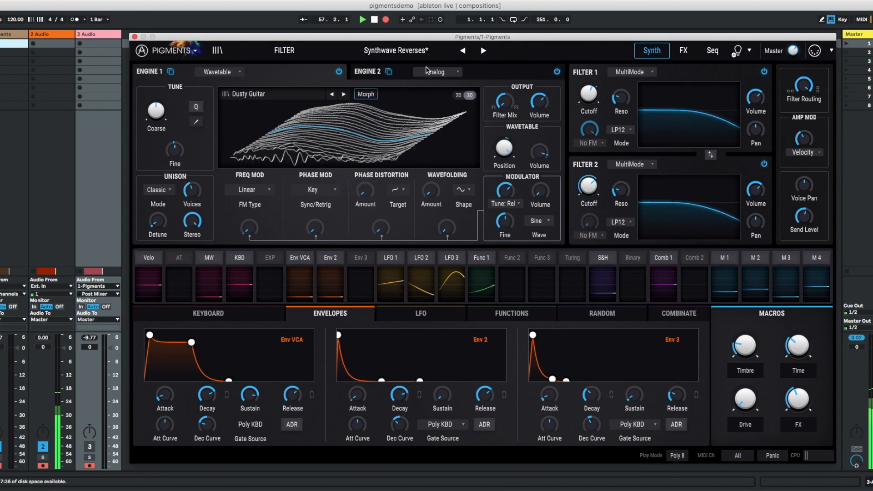
pyautogui.click(362, 73)
pyautogui.click(285, 76)
pyautogui.click(509, 73)
pyautogui.click(270, 74)
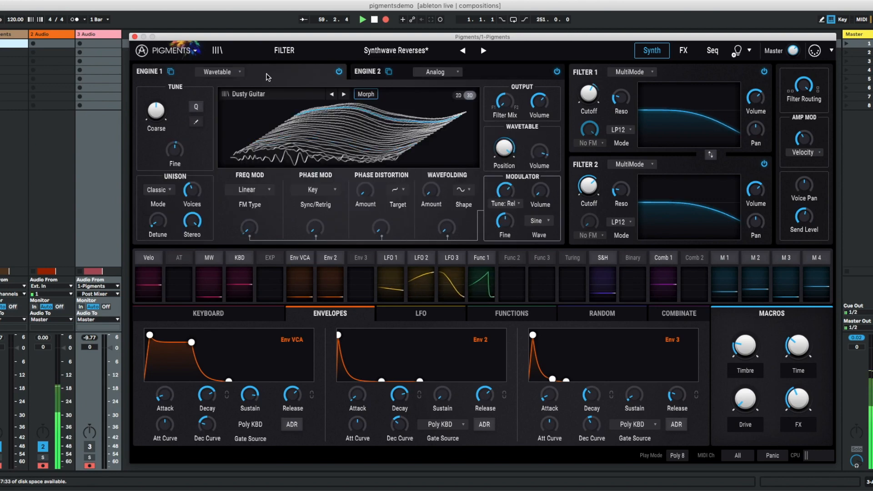
# - View the available types for Engine 1, and check the settings of both sound engines, ending on Engine 2
pyautogui.click(230, 74)
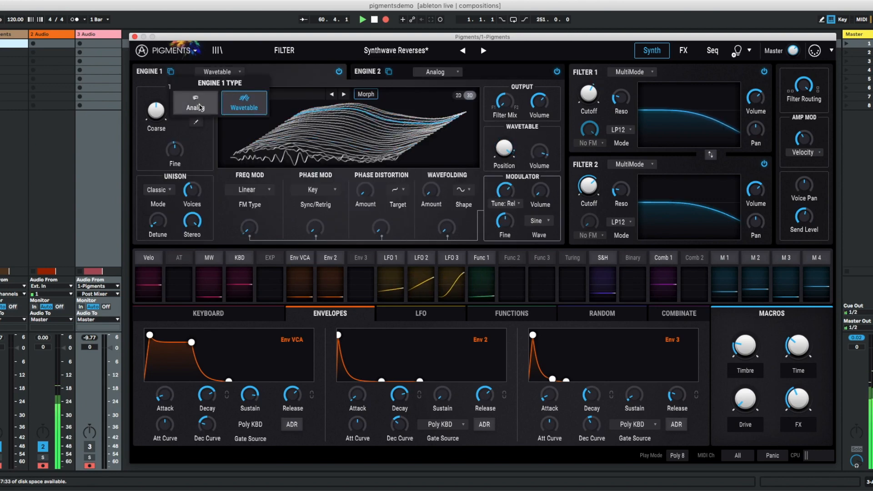
pyautogui.click(290, 75)
pyautogui.click(488, 70)
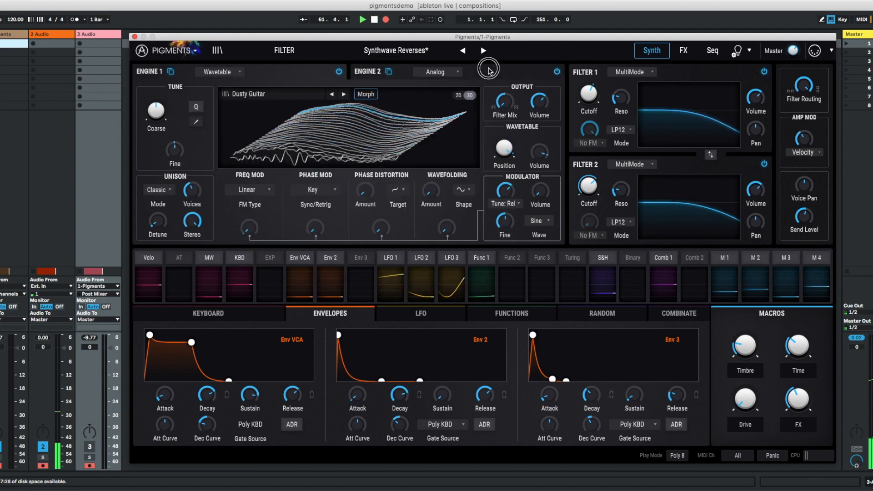
pyautogui.click(239, 73)
pyautogui.click(291, 79)
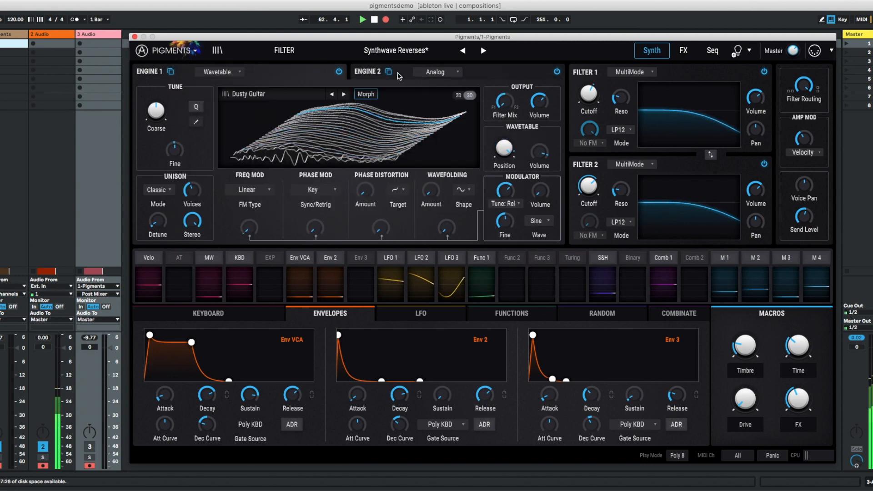
pyautogui.click(468, 75)
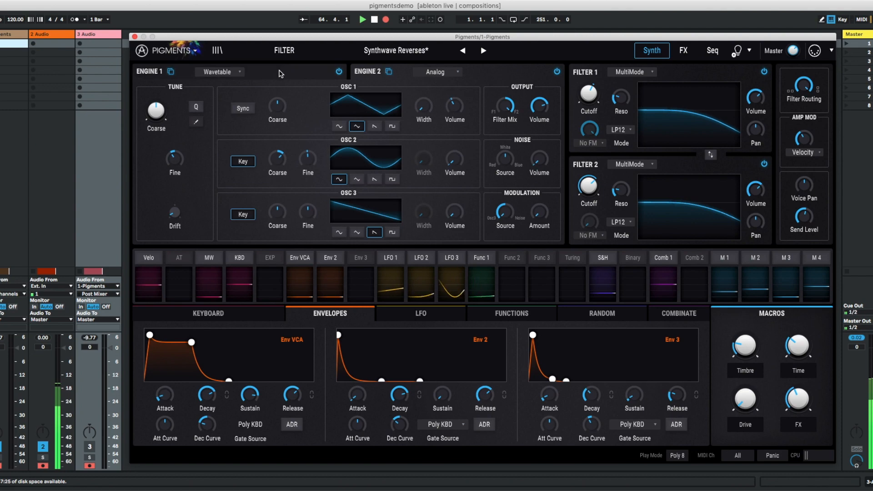
# - Browse Engine 1's wavetable library through the Building Waves, Natural, Processed, Synthesizers and Transform categories
pyautogui.click(240, 77)
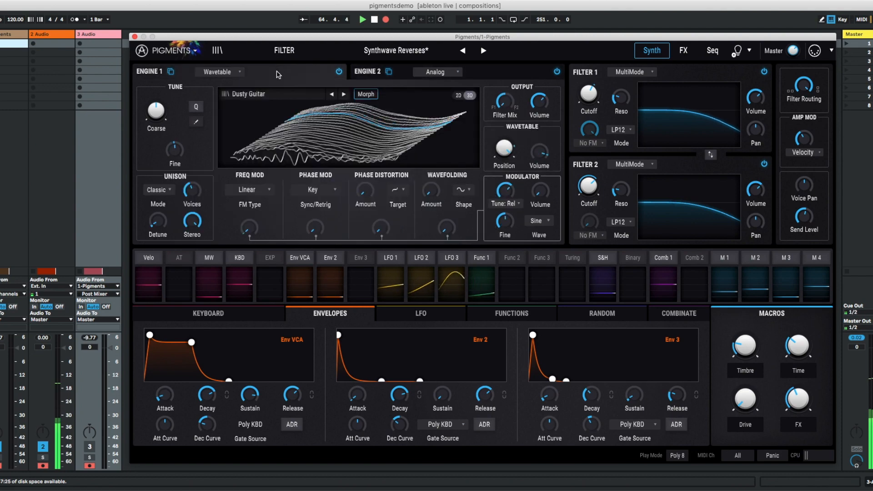
pyautogui.click(251, 94)
pyautogui.click(257, 144)
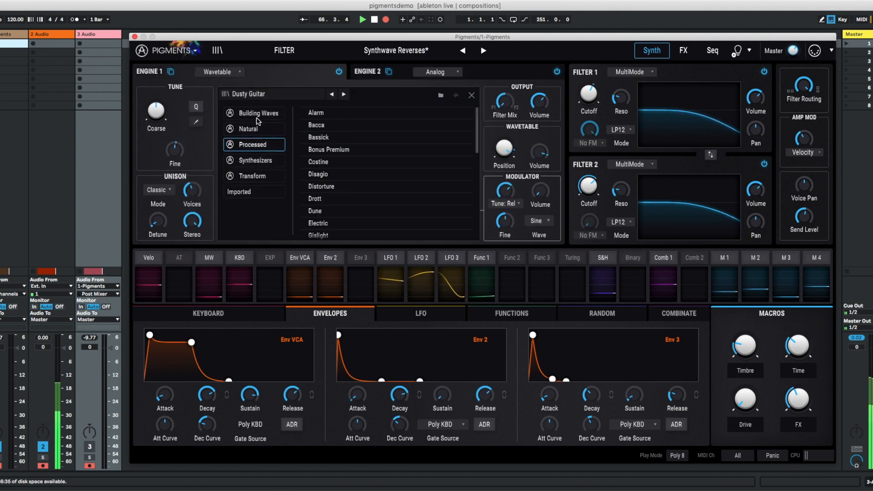
pyautogui.click(256, 117)
pyautogui.click(258, 131)
pyautogui.click(257, 144)
pyautogui.click(256, 160)
pyautogui.click(253, 176)
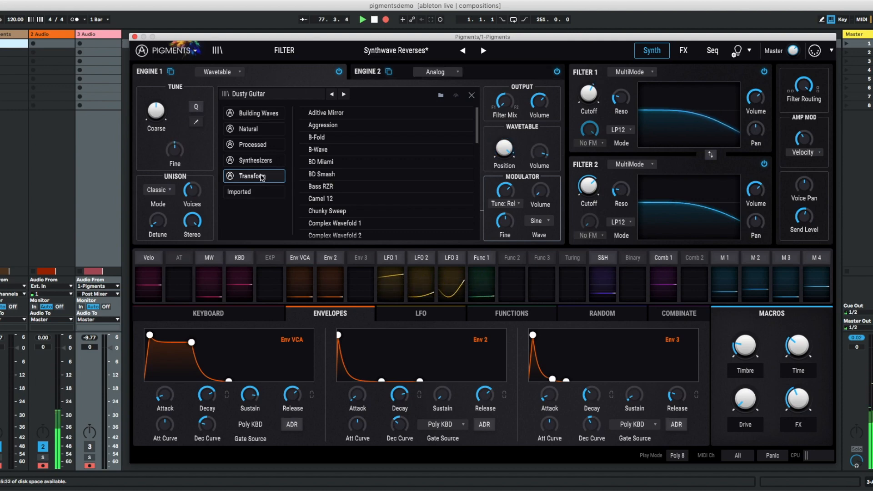
# - Look over Engine 2's analog oscillators and the filter types available for Filter 1
pyautogui.click(364, 71)
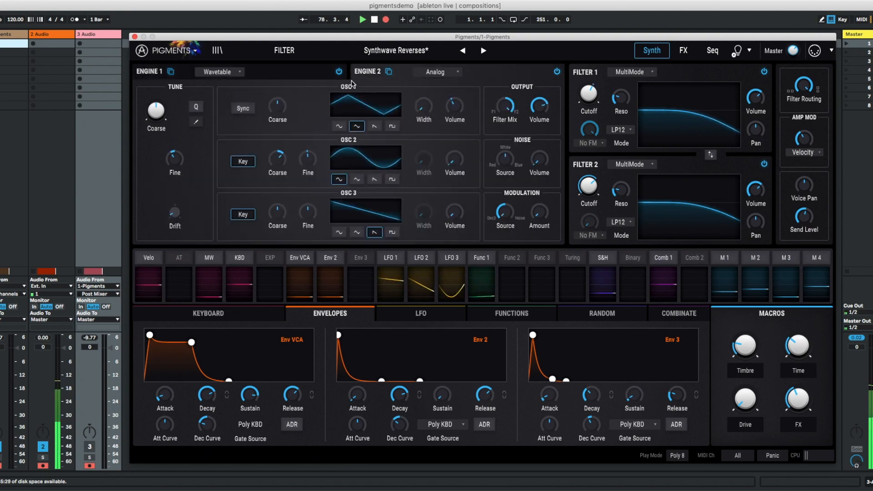
pyautogui.click(448, 72)
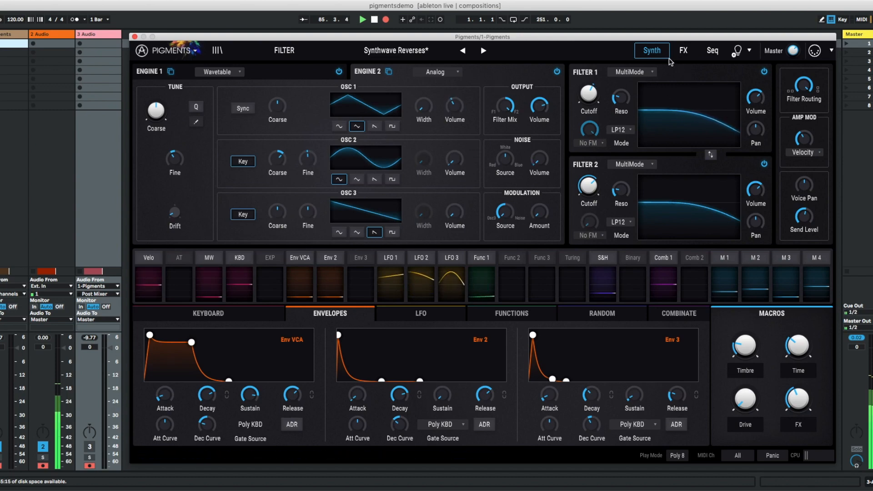
pyautogui.click(651, 74)
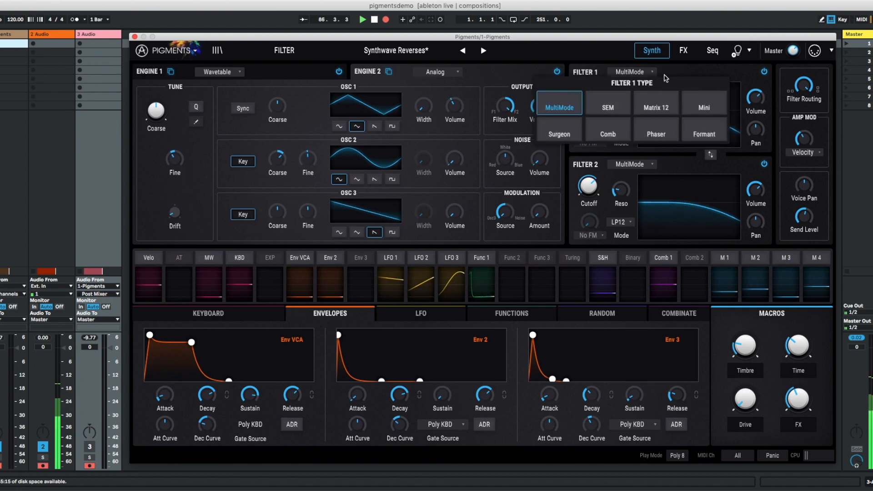
pyautogui.click(667, 77)
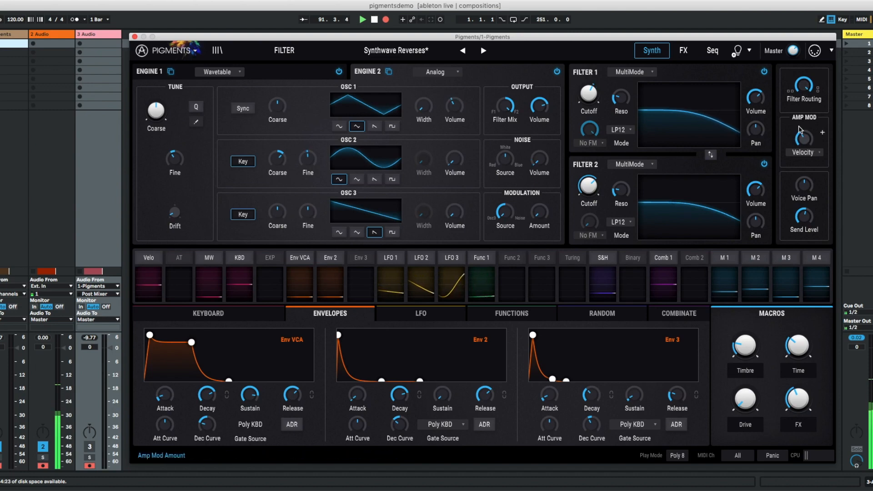
# - Inspect the modulation routings of the Velo source across the synth parameters, and close its routing view
pyautogui.moveTo(804, 222)
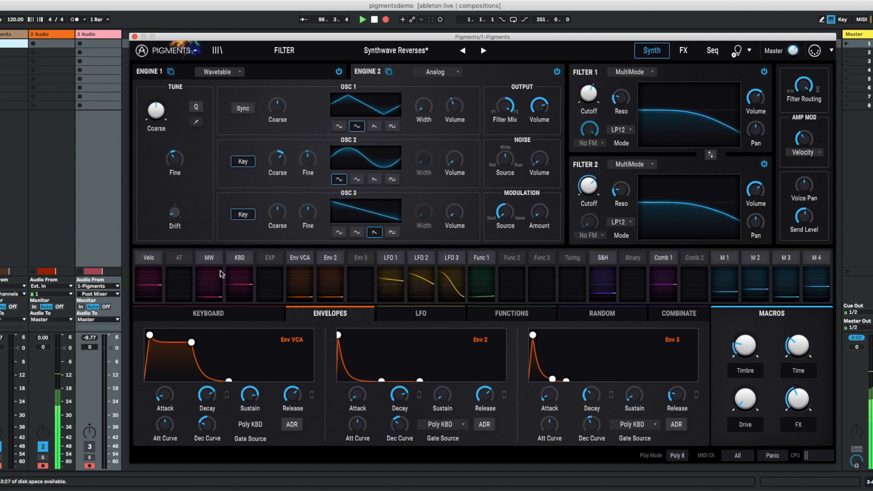
pyautogui.click(153, 265)
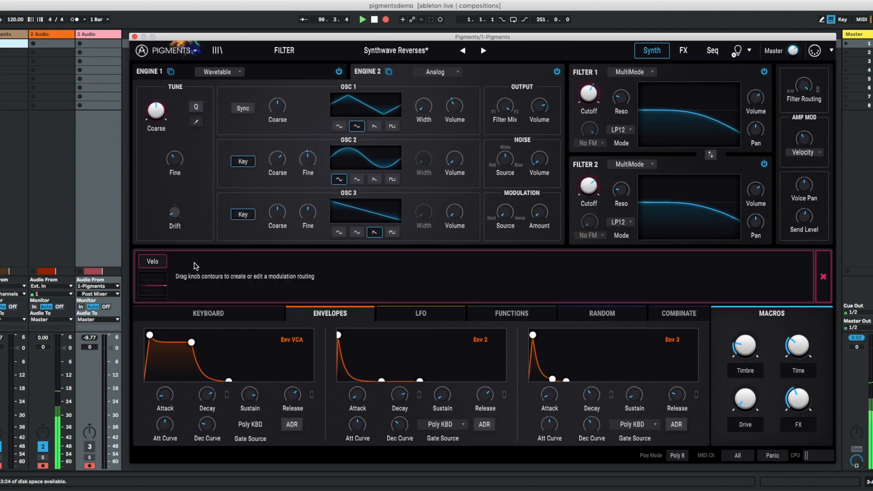
pyautogui.click(824, 277)
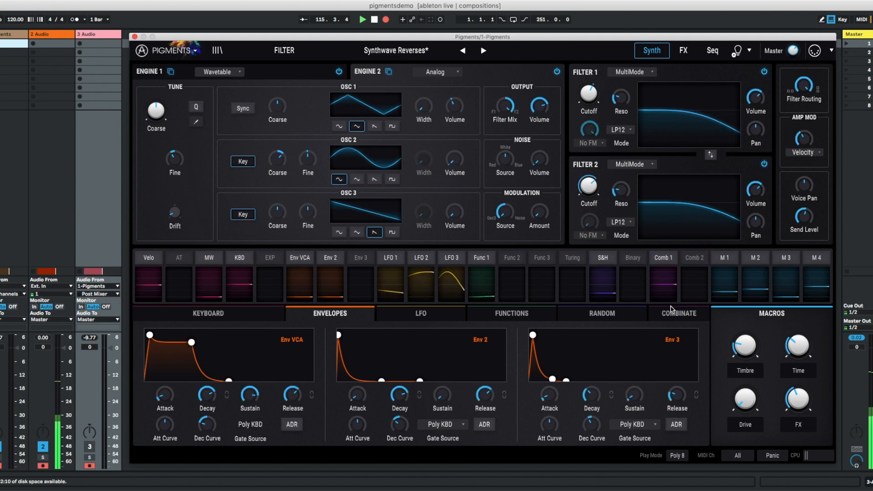
# - Examine the macros and the Keyboard, Envelopes, LFO, Functions, Random and Combinate modulation sections
pyautogui.click(670, 281)
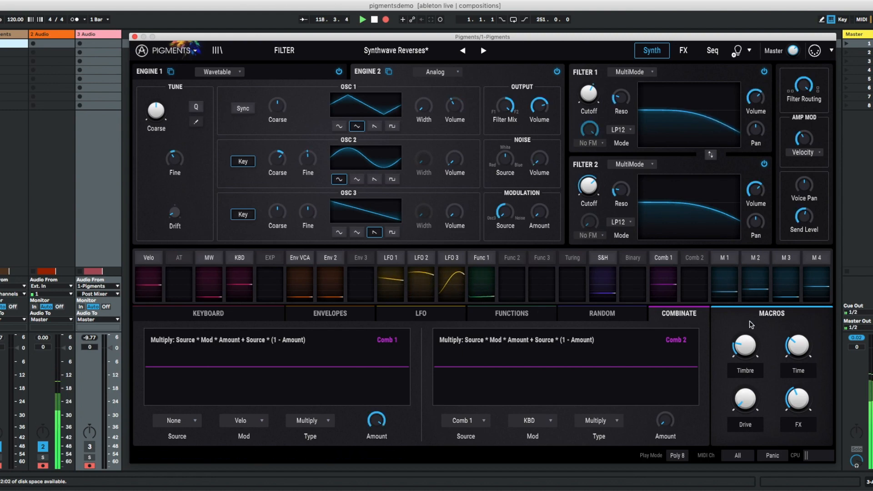
pyautogui.moveTo(743, 347)
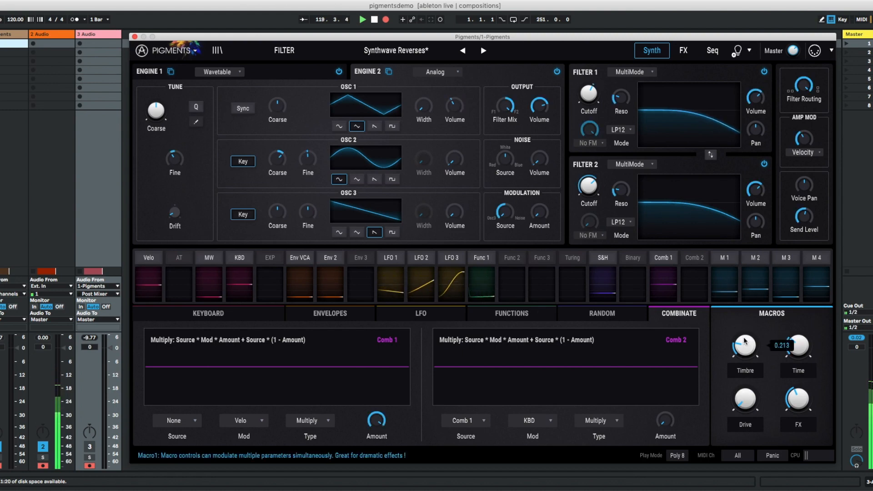
pyautogui.click(182, 319)
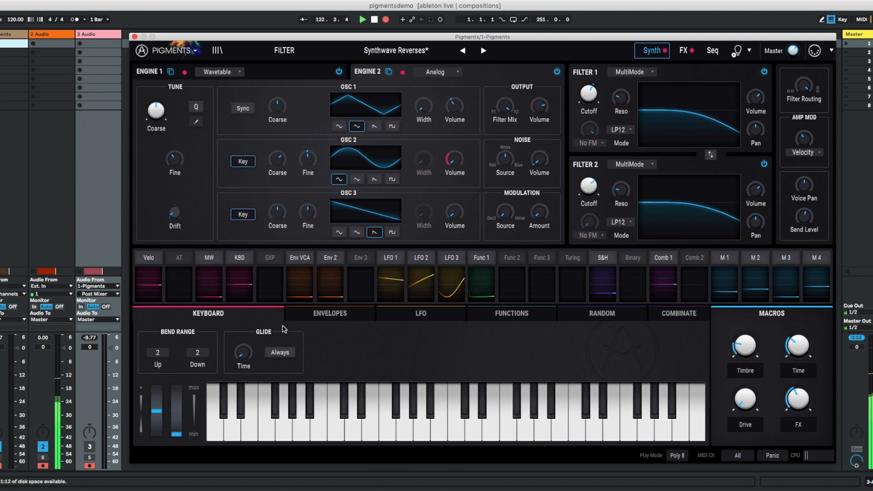
pyautogui.click(327, 314)
pyautogui.click(428, 314)
pyautogui.click(248, 316)
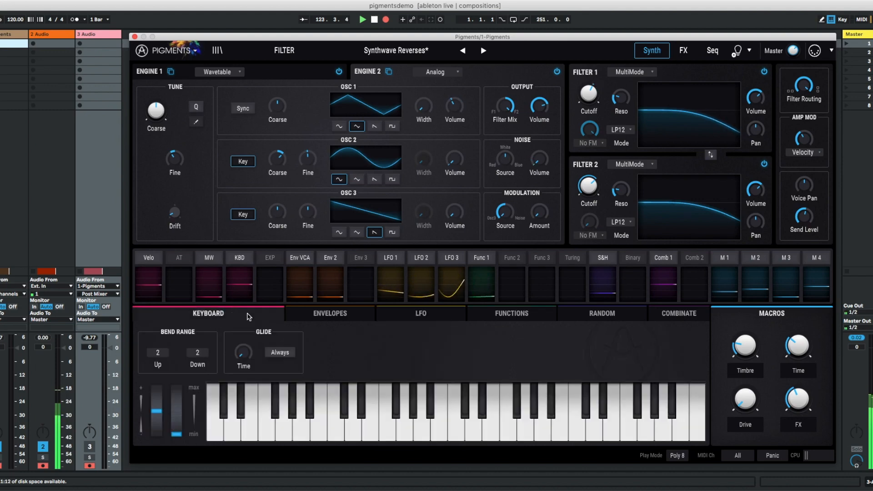
pyautogui.click(334, 313)
pyautogui.click(419, 315)
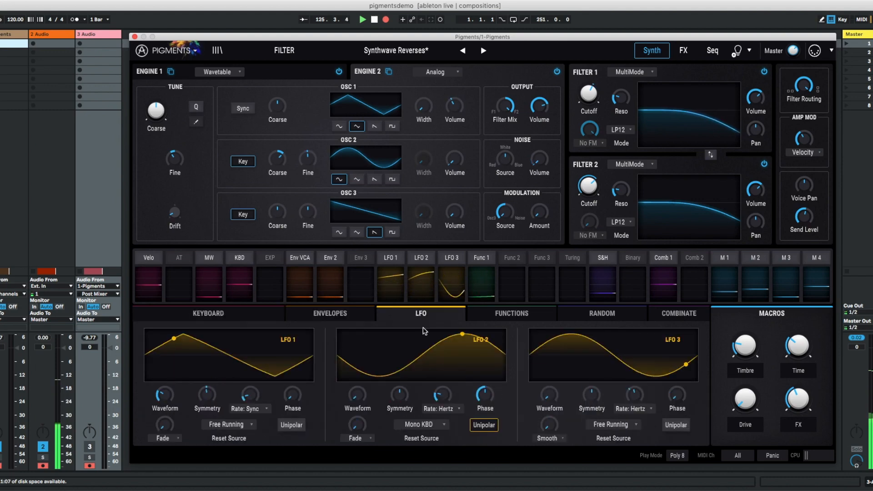
pyautogui.click(526, 313)
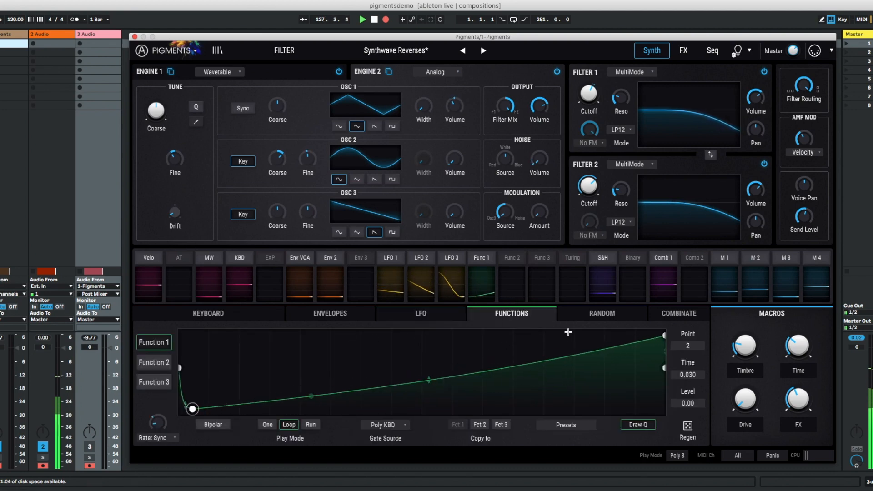
pyautogui.click(577, 320)
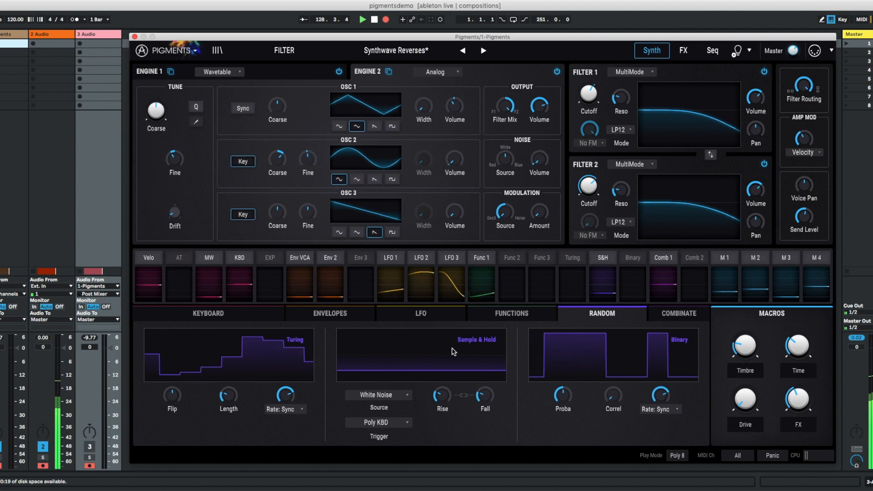
pyautogui.click(677, 316)
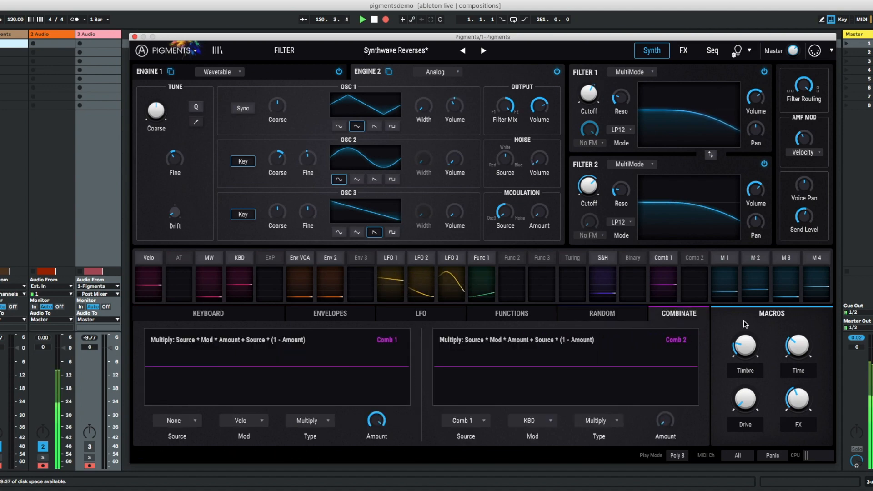
# - Review the effect slots of Bus A, Bus B and the Send Bus on the FX page
pyautogui.click(684, 51)
pyautogui.click(652, 51)
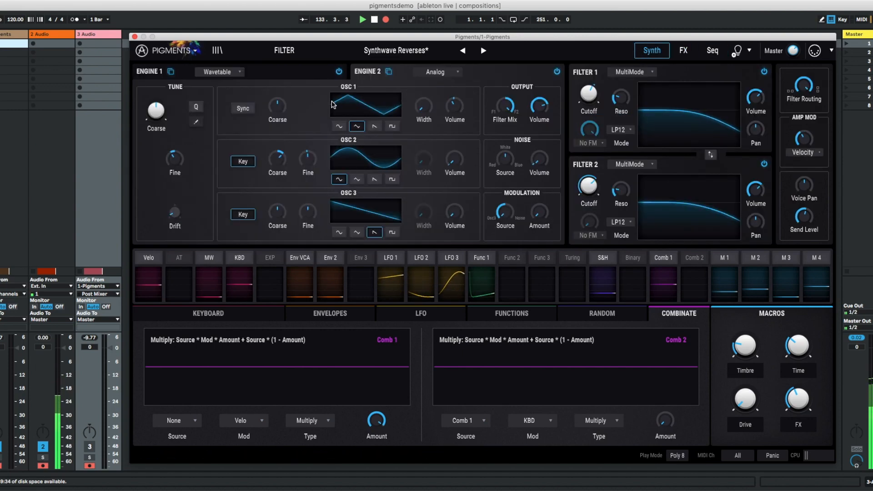
pyautogui.click(683, 50)
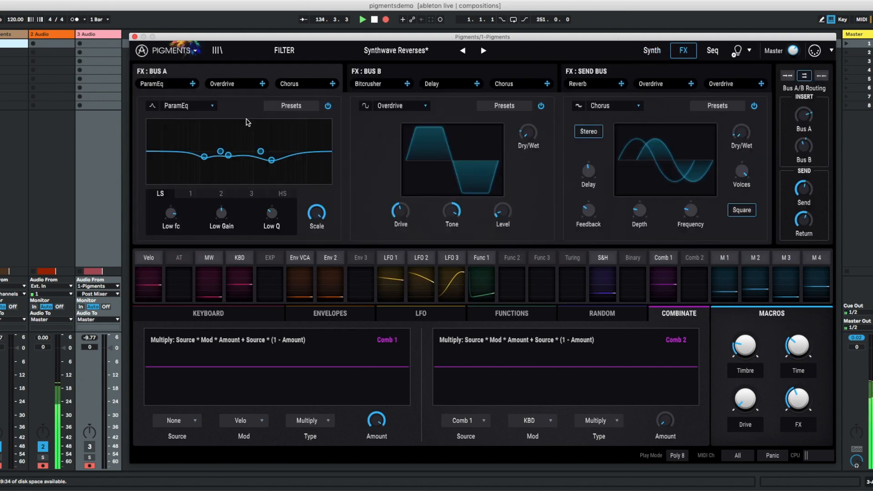
pyautogui.click(400, 73)
pyautogui.click(308, 72)
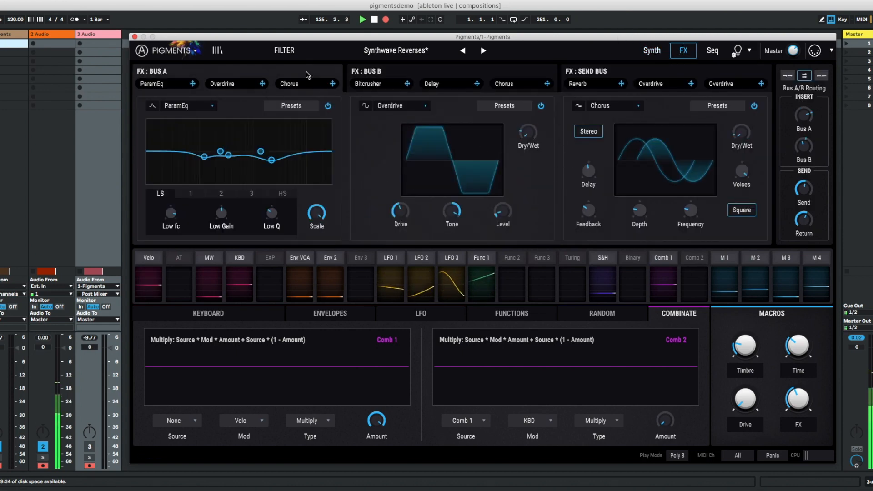
pyautogui.click(621, 73)
pyautogui.click(154, 84)
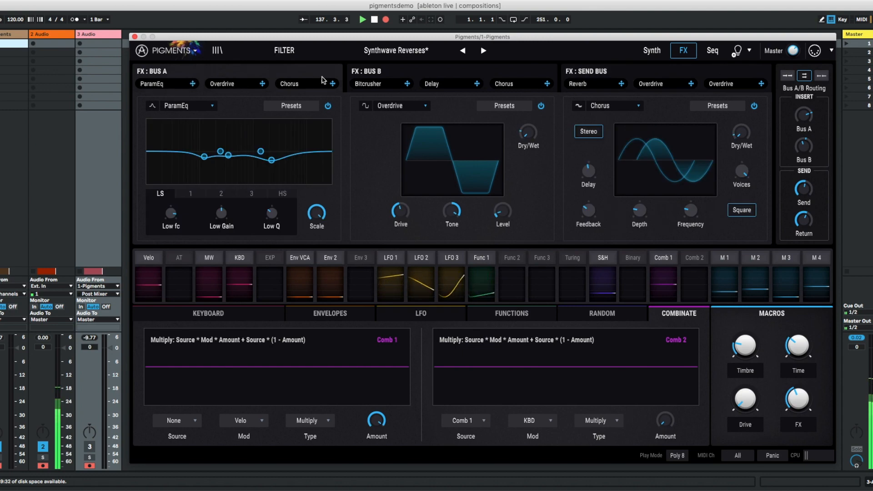
pyautogui.click(430, 74)
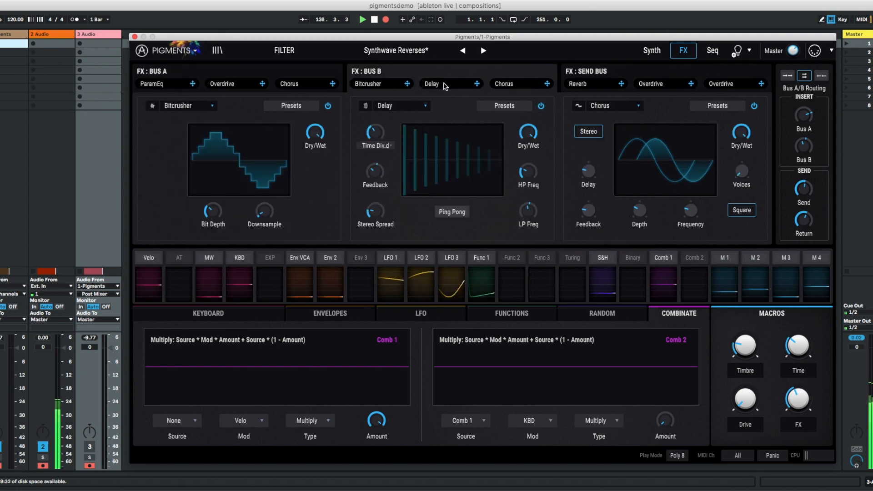
# - View the sequencer and arpeggiator page and the Sound Design Tips options, and return to the synth page
pyautogui.click(712, 50)
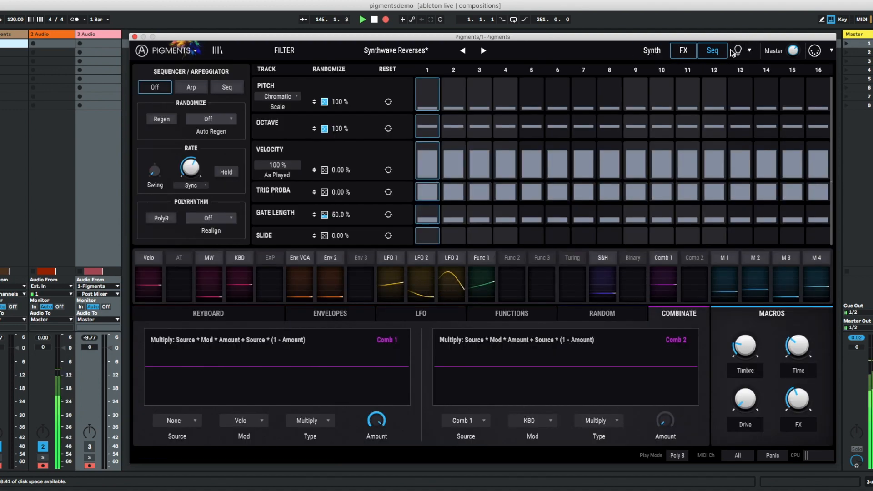
pyautogui.click(740, 54)
pyautogui.click(749, 50)
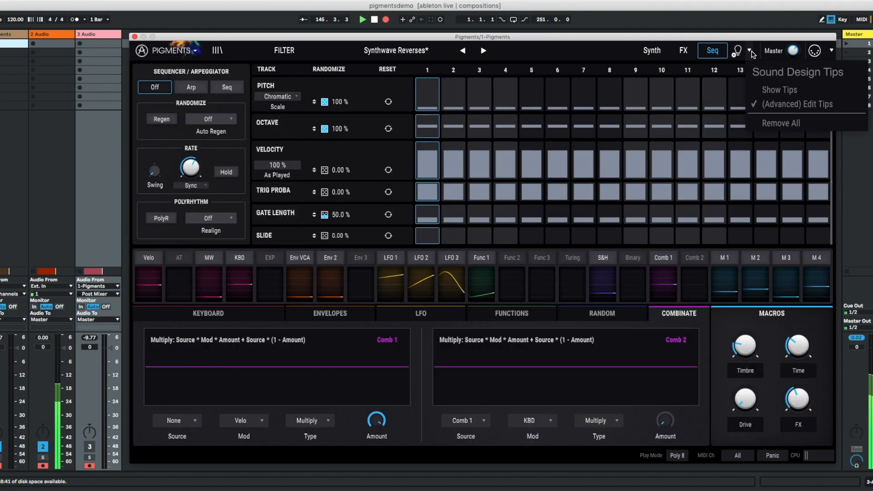
pyautogui.click(651, 50)
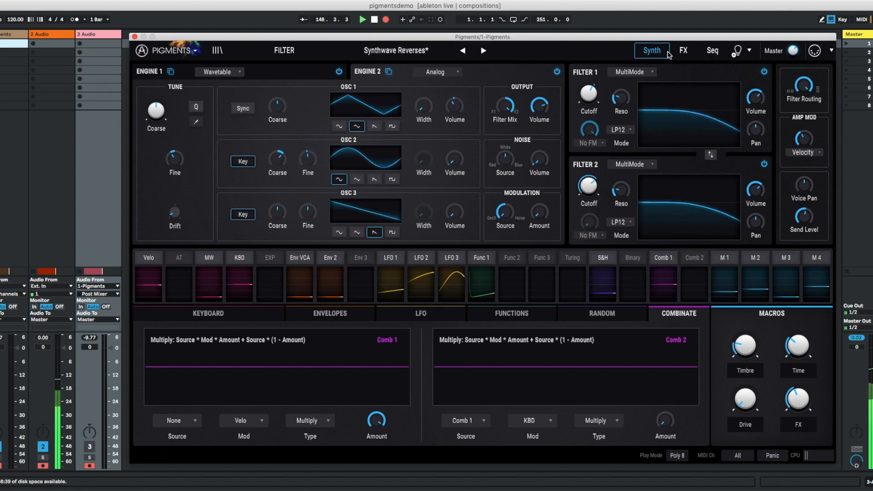
# - Show and hide the Synthwave Reverses preset's sound design tips, and open the plugin's main menu
pyautogui.click(738, 52)
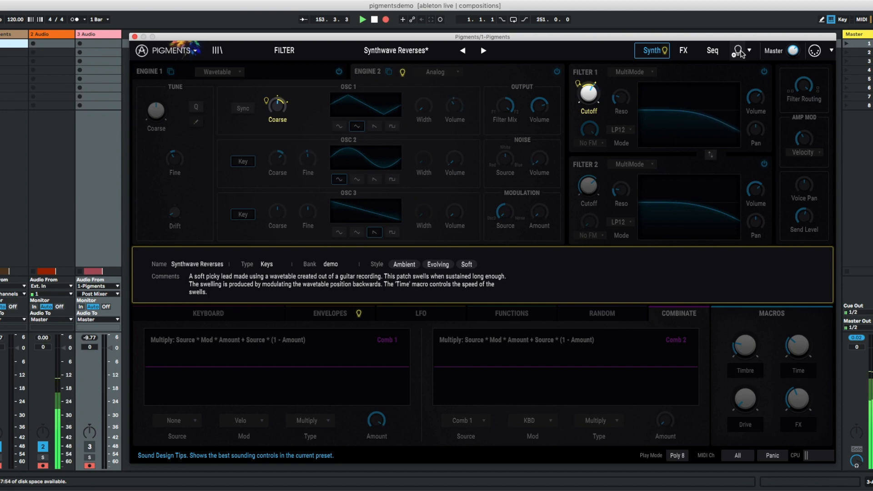
pyautogui.click(738, 52)
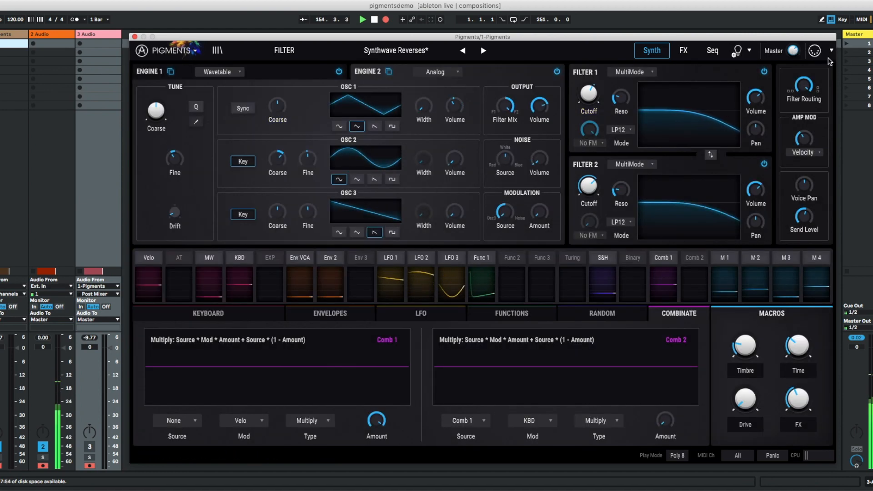
pyautogui.click(178, 52)
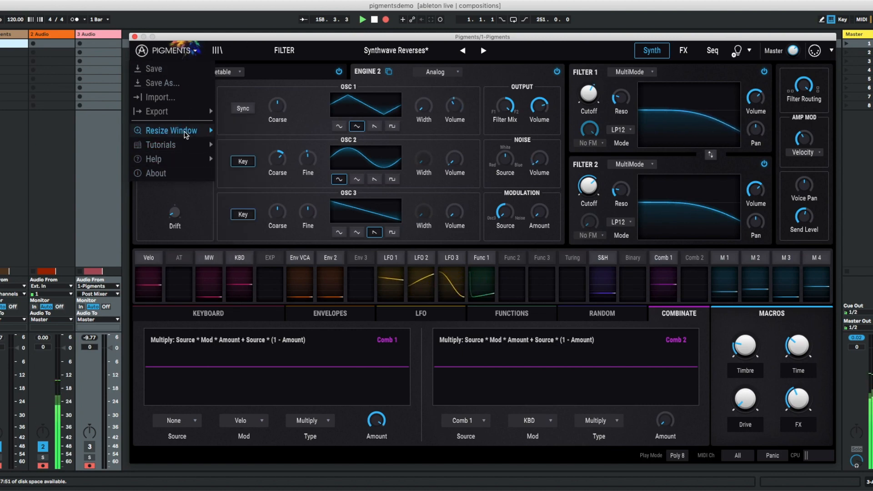
# - Launch the First Look tutorial and accept overriding the current preset
pyautogui.moveTo(181, 144)
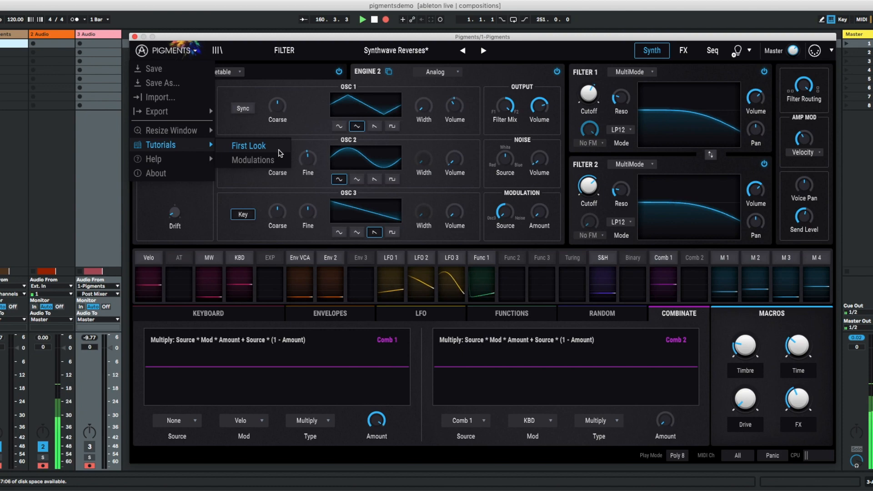
pyautogui.click(254, 146)
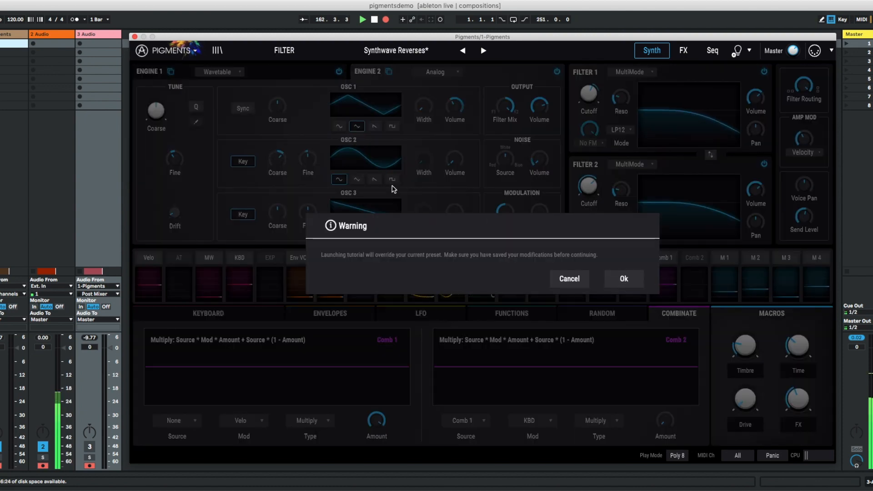
pyautogui.click(624, 280)
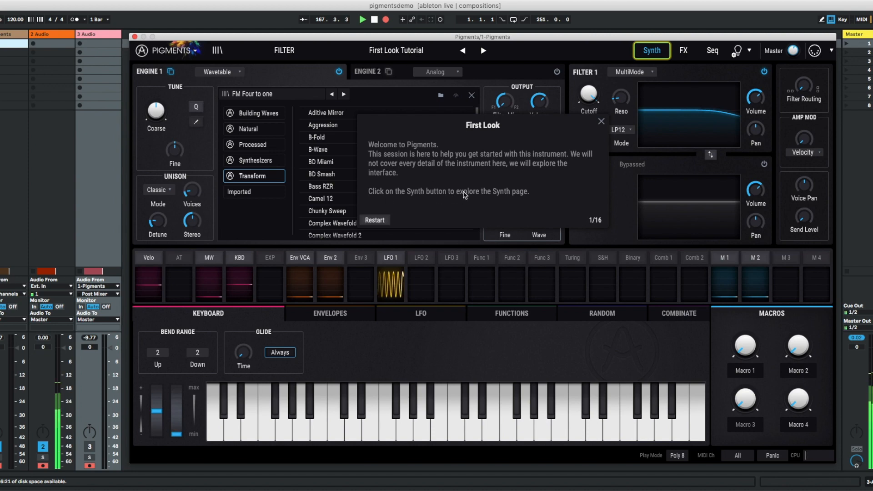
# - Follow the First Look tutorial to the Engine 1 type selection, then exit it with Engine 1 kept as Wavetable
pyautogui.click(645, 57)
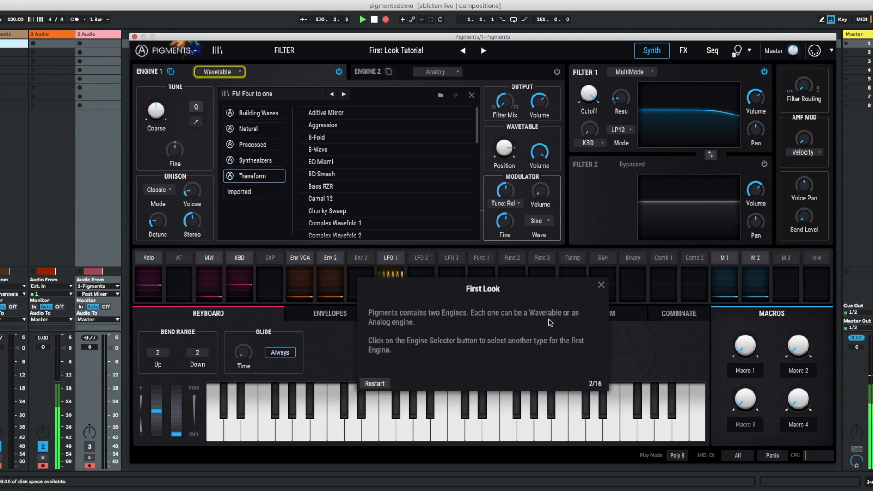
pyautogui.click(236, 76)
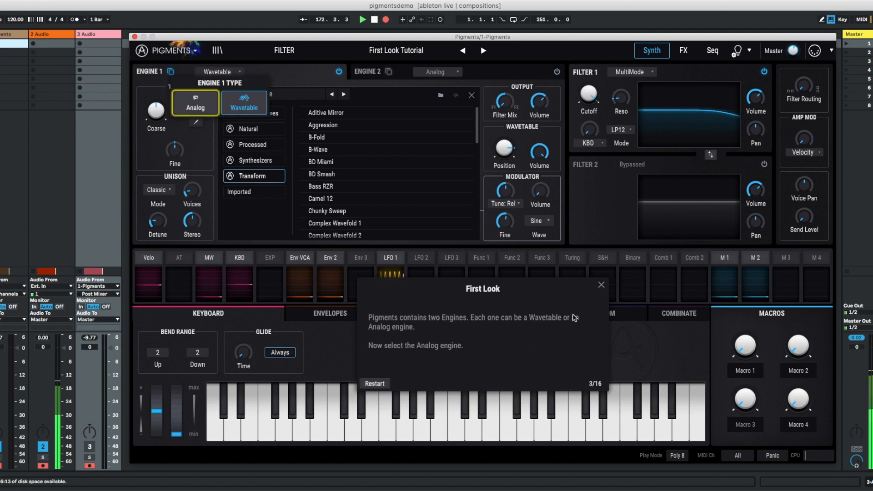
pyautogui.click(601, 286)
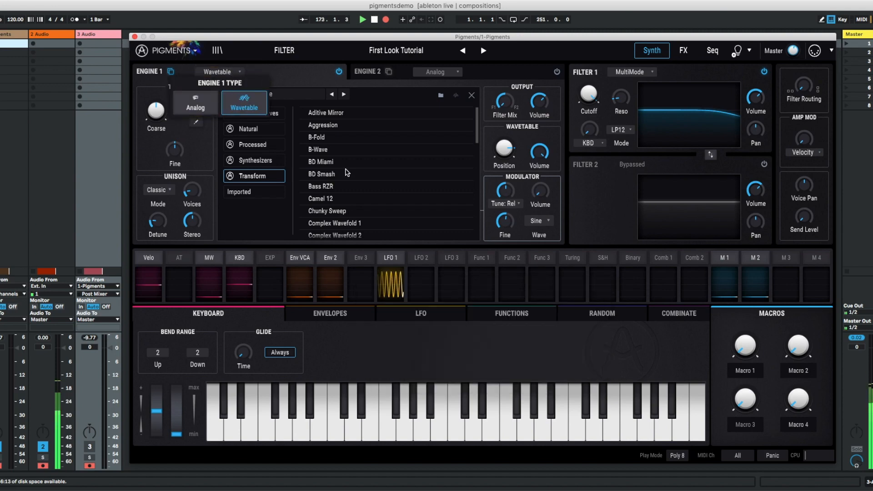
pyautogui.click(249, 78)
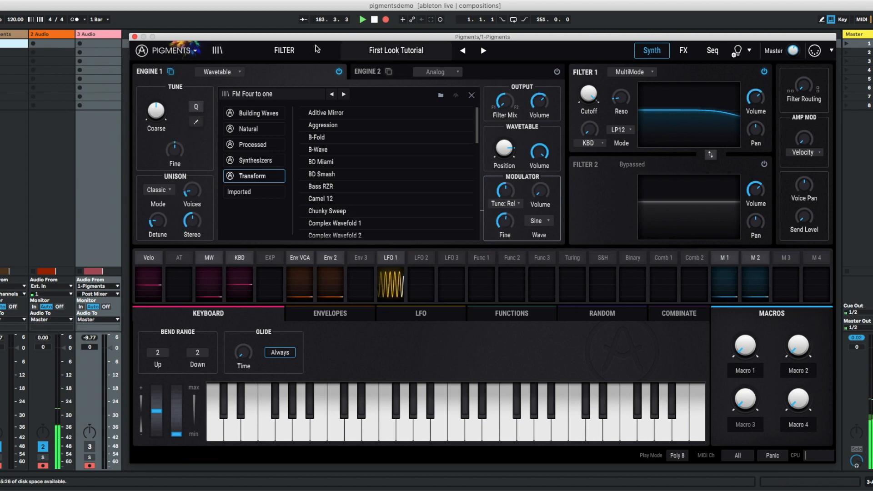
# - Show and hide the preset browser, leaving it open
pyautogui.click(195, 52)
pyautogui.click(231, 41)
pyautogui.click(217, 50)
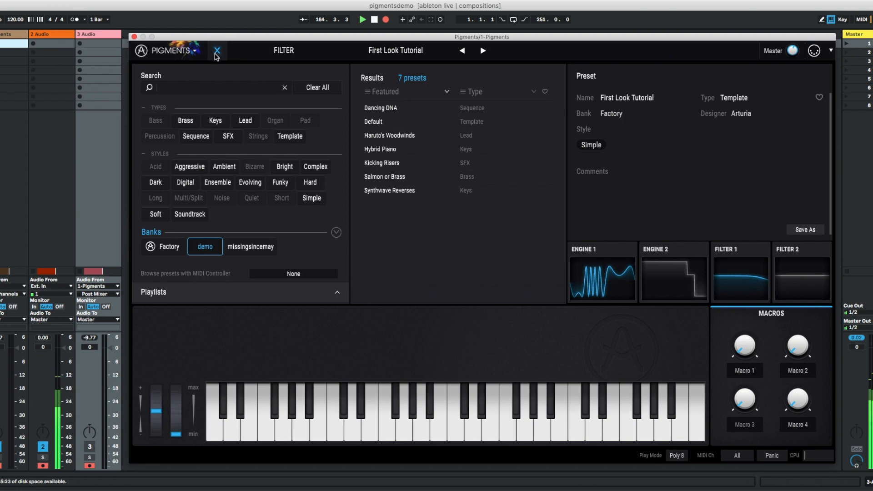
pyautogui.click(217, 50)
pyautogui.click(217, 50)
pyautogui.click(218, 51)
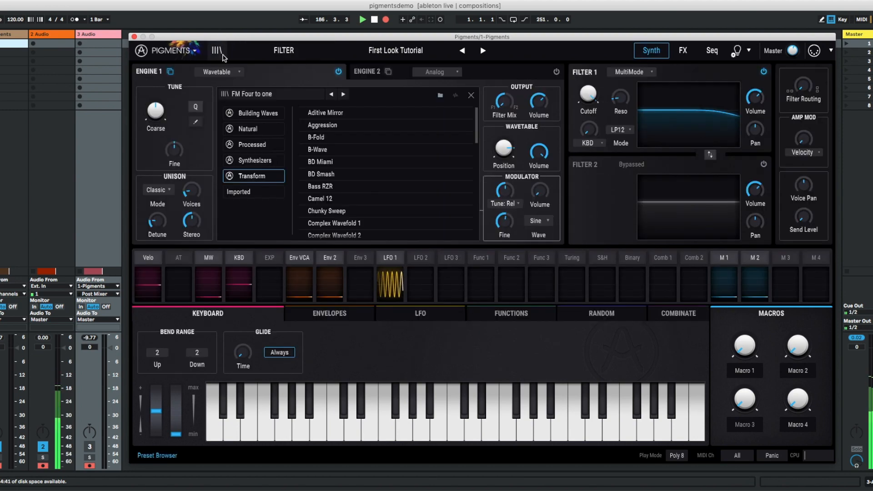
pyautogui.click(217, 51)
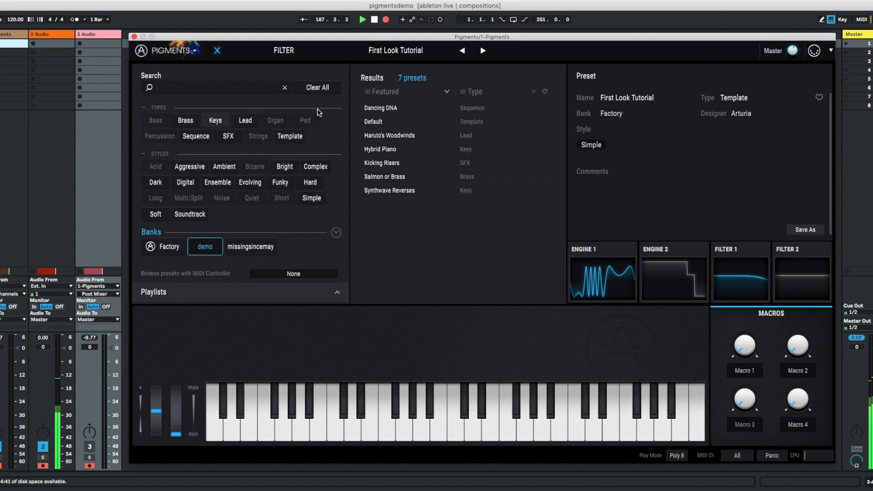
# - Clear all preset filters to browse the full list, and limit the results to the demo bank again
pyautogui.click(324, 90)
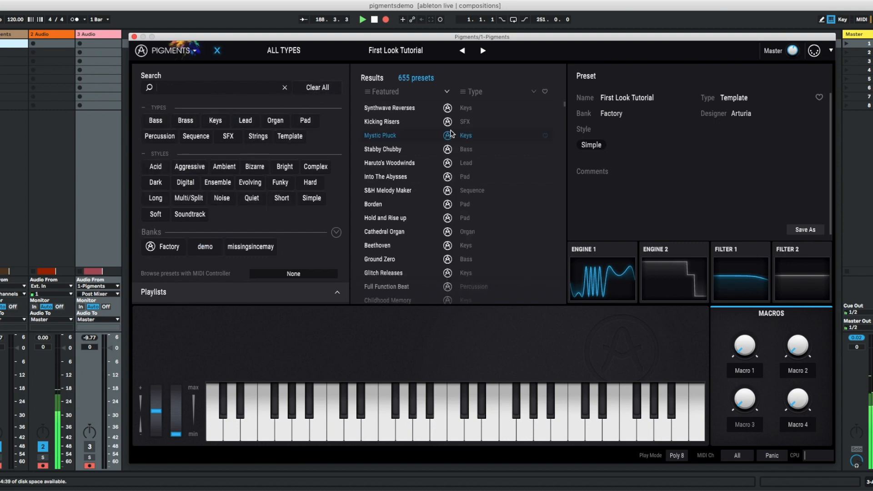
pyautogui.scroll(-20, 404, 188)
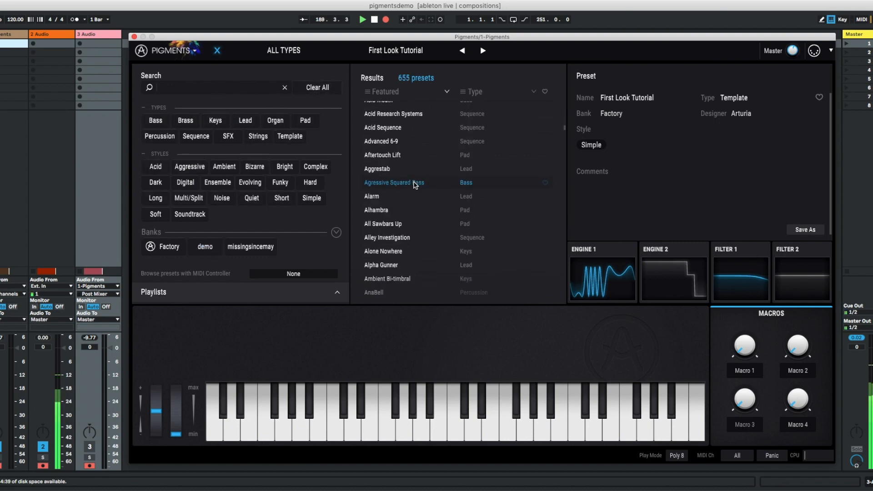
pyautogui.scroll(-20, 415, 185)
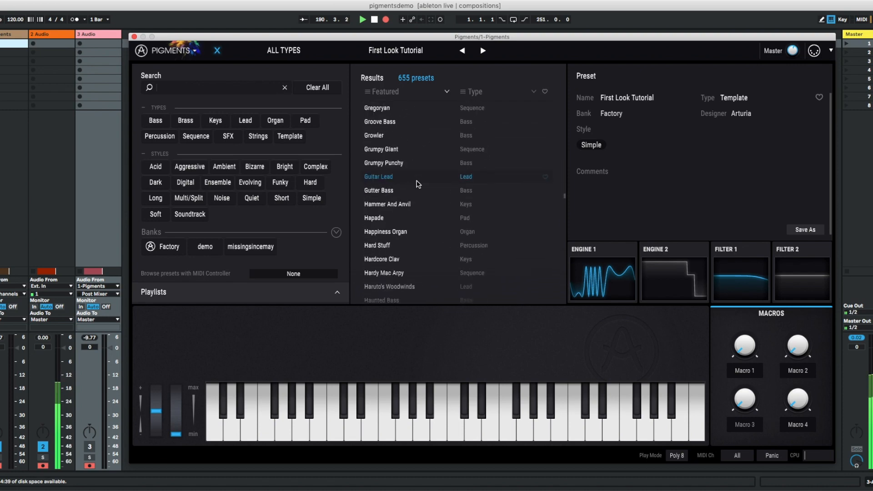
pyautogui.scroll(-15, 416, 188)
pyautogui.click(205, 247)
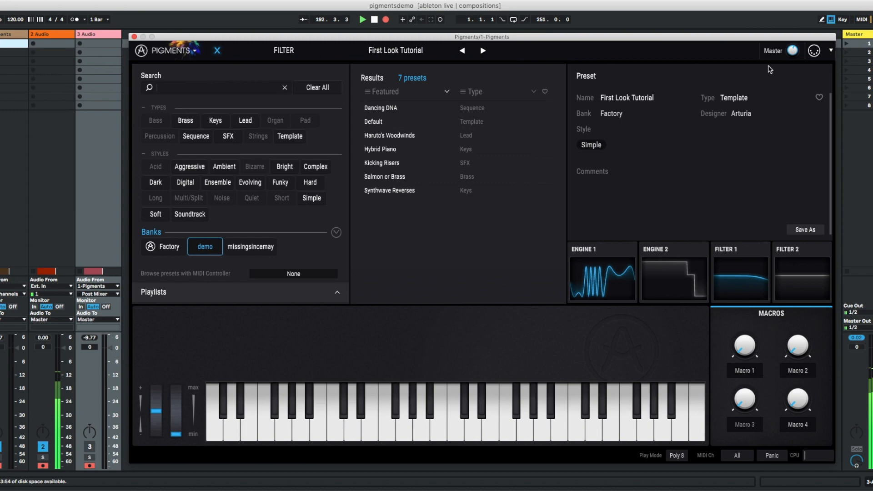
# - Load the Dancing DNA preset from the synth page and display its Engine 1 wavetable in place of the wavetable list
pyautogui.click(216, 51)
pyautogui.click(415, 53)
pyautogui.click(379, 69)
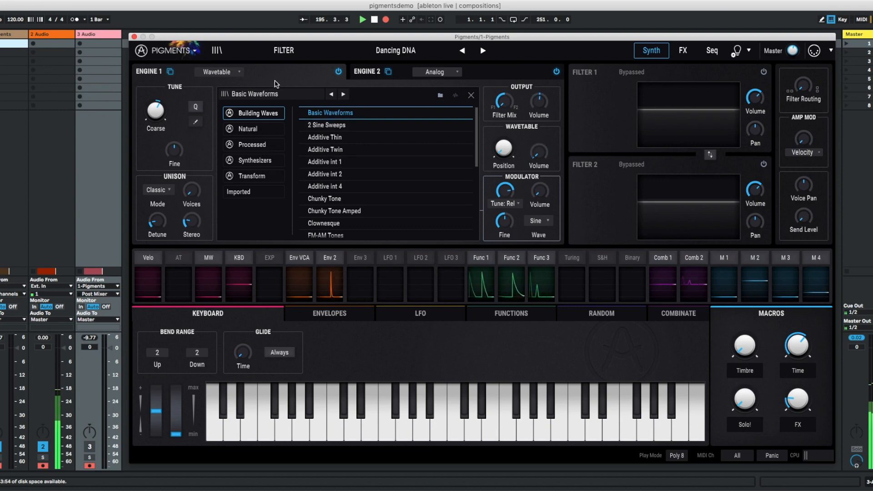
pyautogui.click(470, 96)
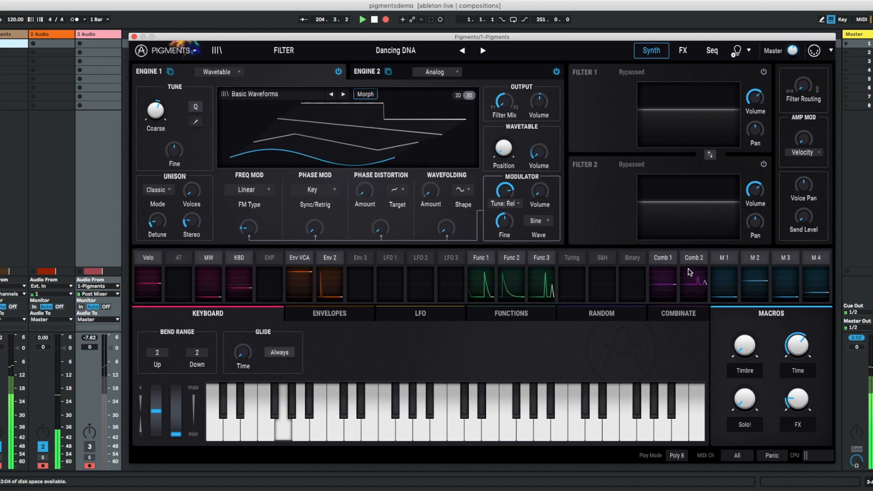
# - Examine the Dancing DNA preset's Combinate settings and the curves of Functions 1, 2 and 3
pyautogui.click(670, 318)
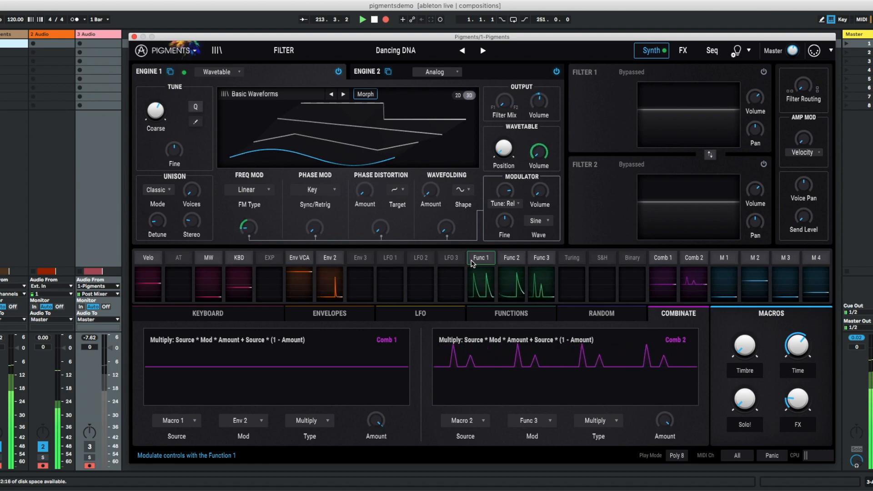
pyautogui.click(509, 313)
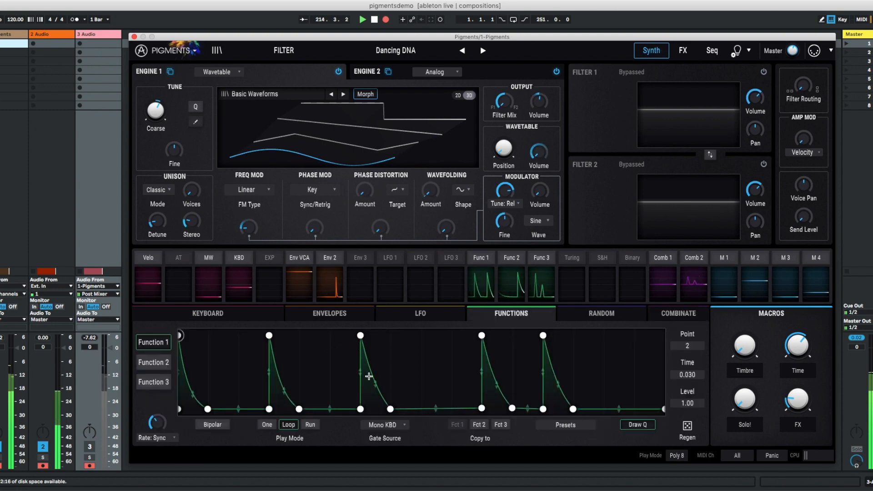
pyautogui.click(153, 363)
pyautogui.click(153, 383)
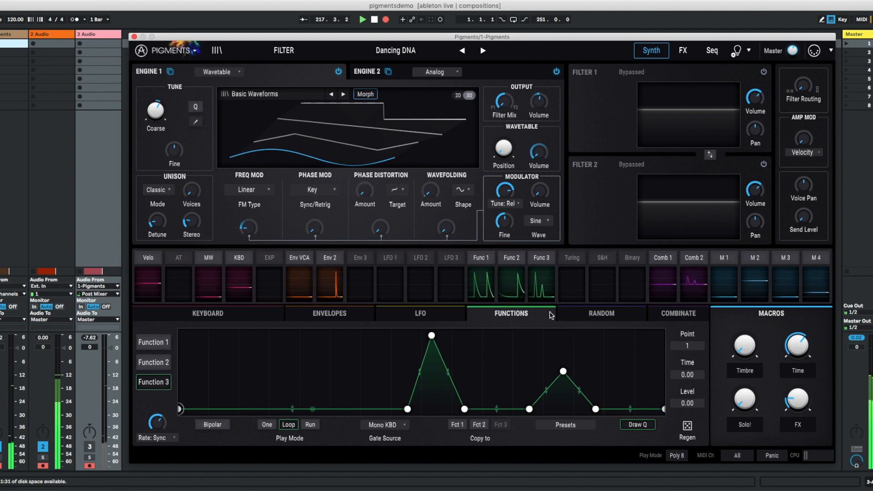
# - Show Function 3's modulation routings and check its targets in Engine 1 and Engine 2
pyautogui.click(542, 262)
pyautogui.click(822, 277)
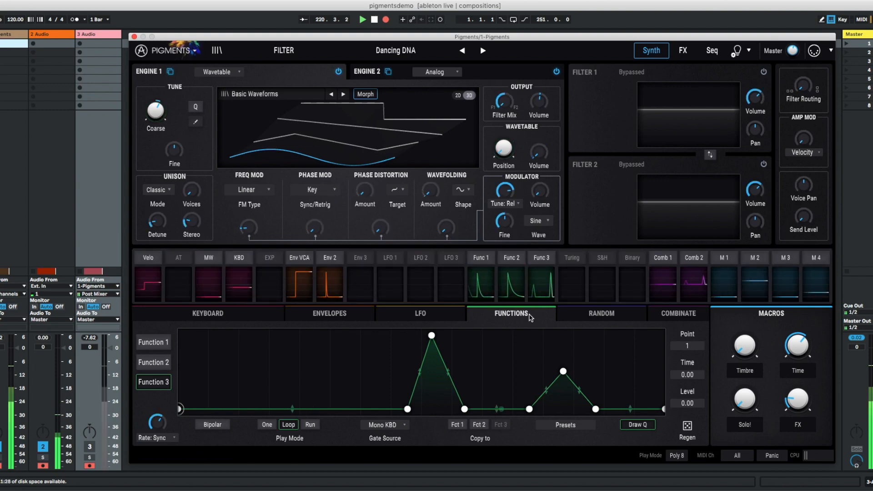
pyautogui.click(543, 262)
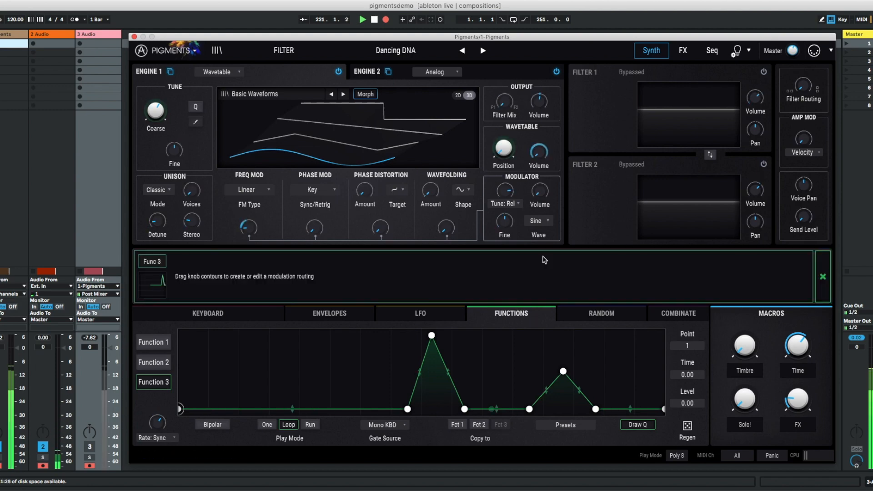
pyautogui.click(394, 72)
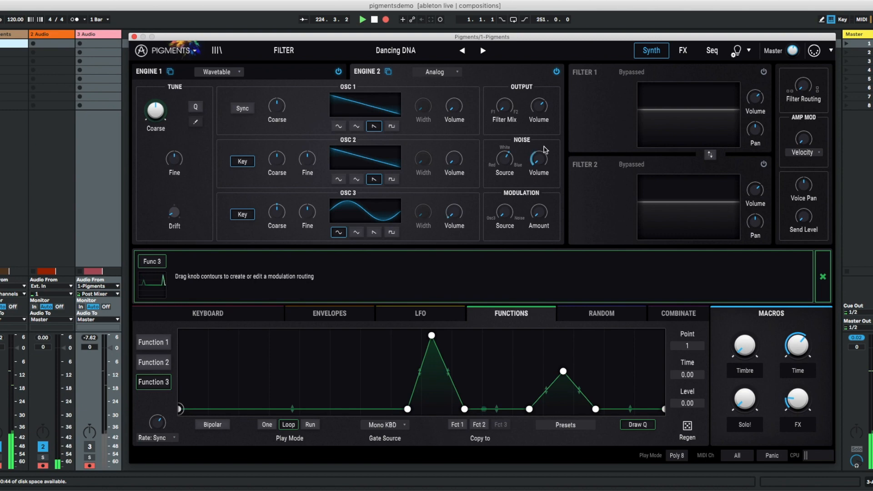
# - View the Random and LFO modulation sections, and return to the Keyboard section
pyautogui.click(564, 313)
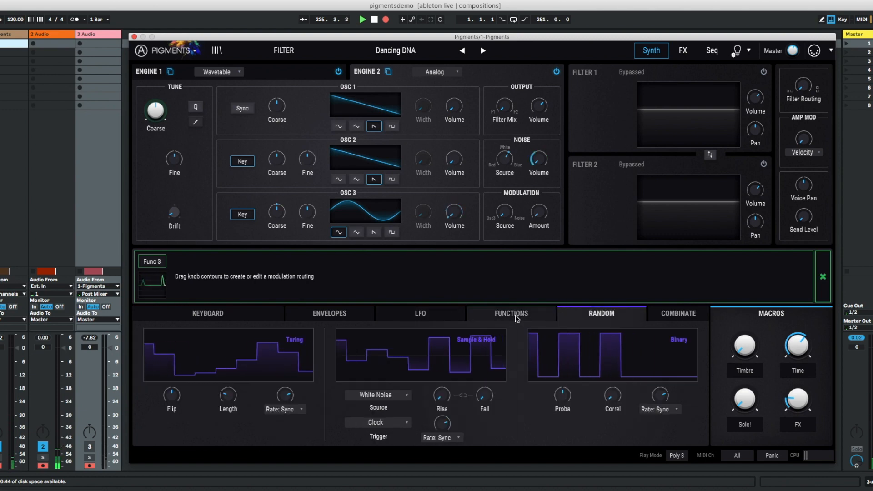
pyautogui.click(421, 313)
pyautogui.click(236, 313)
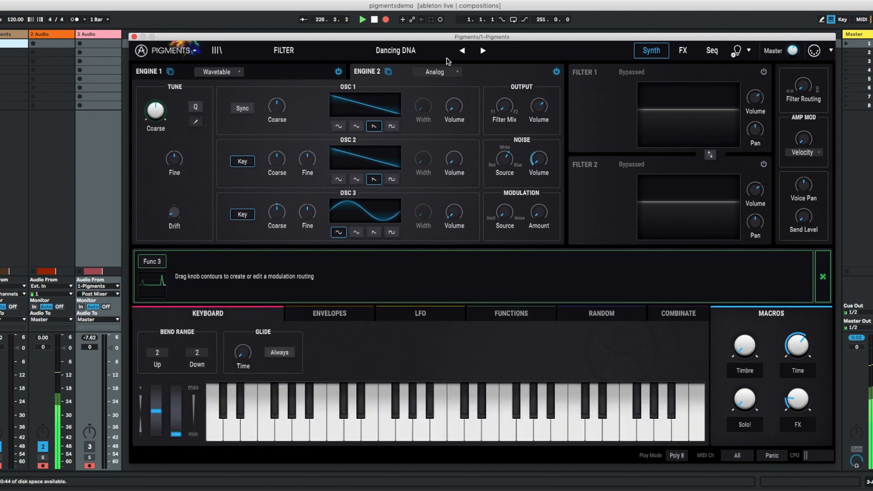
# - Load the Hybrid Piano preset and show its Engine 1 wavetable
pyautogui.click(395, 50)
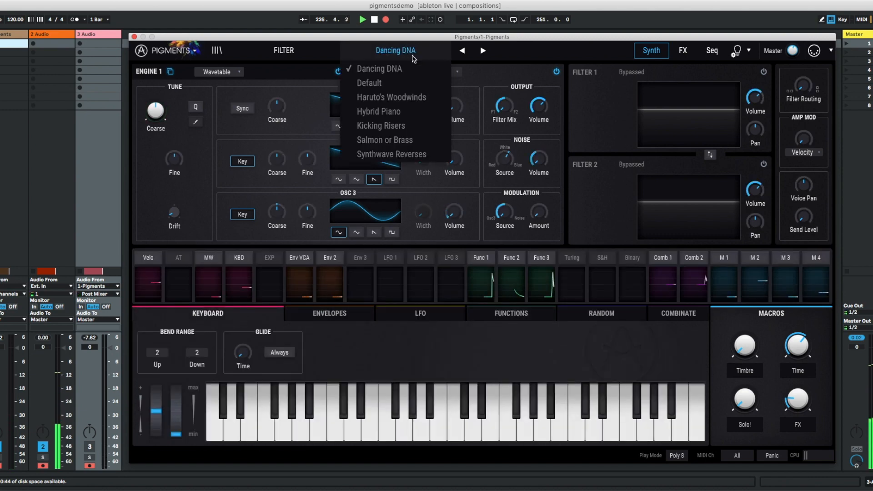
pyautogui.click(413, 111)
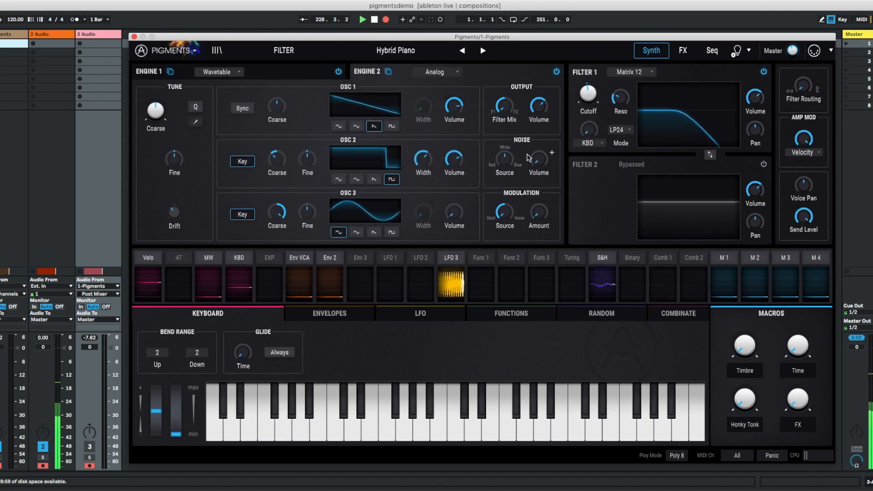
pyautogui.click(266, 72)
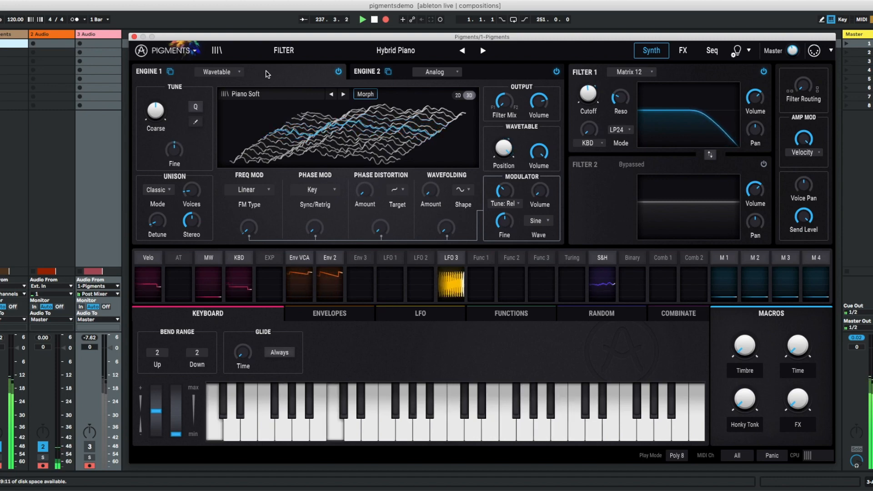
# - Load the Kicking Risers preset and display its Function 1 curve
pyautogui.click(396, 50)
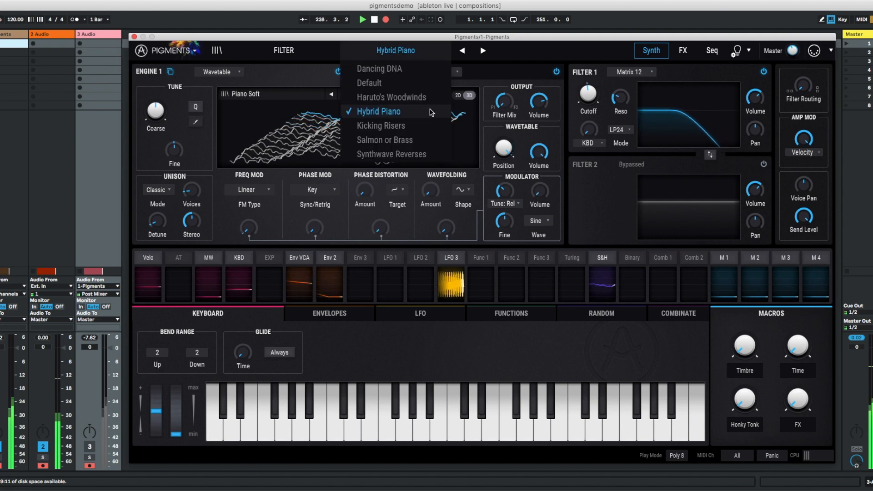
pyautogui.click(421, 128)
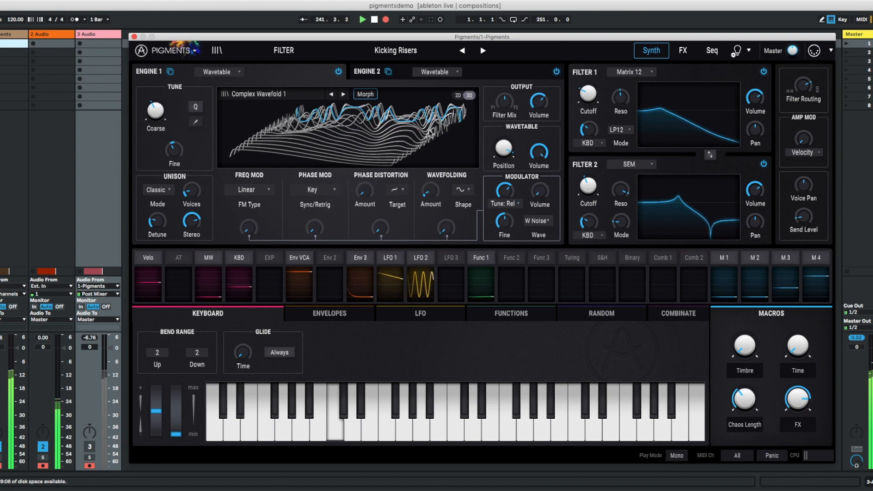
pyautogui.click(511, 313)
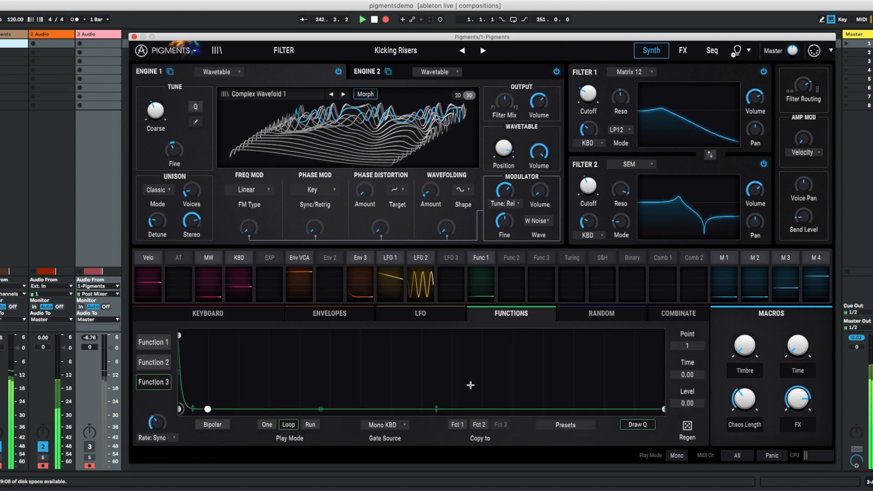
pyautogui.click(148, 342)
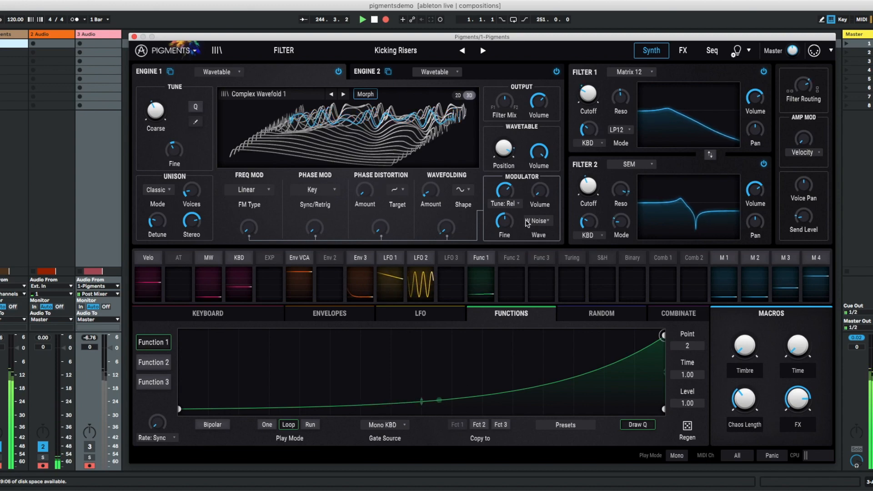
# - Review Function 1's modulation routings, from the engine tuning and filter targets through to the effects
pyautogui.click(482, 259)
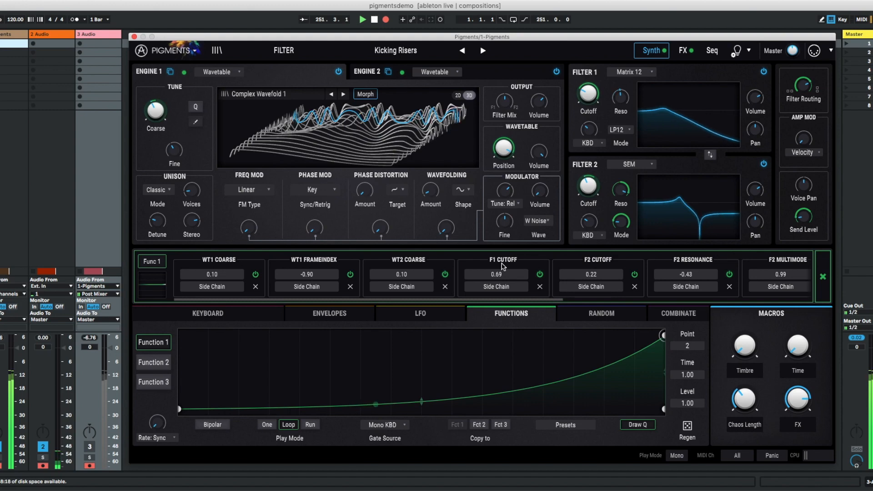
pyautogui.hscroll(2, 503, 266)
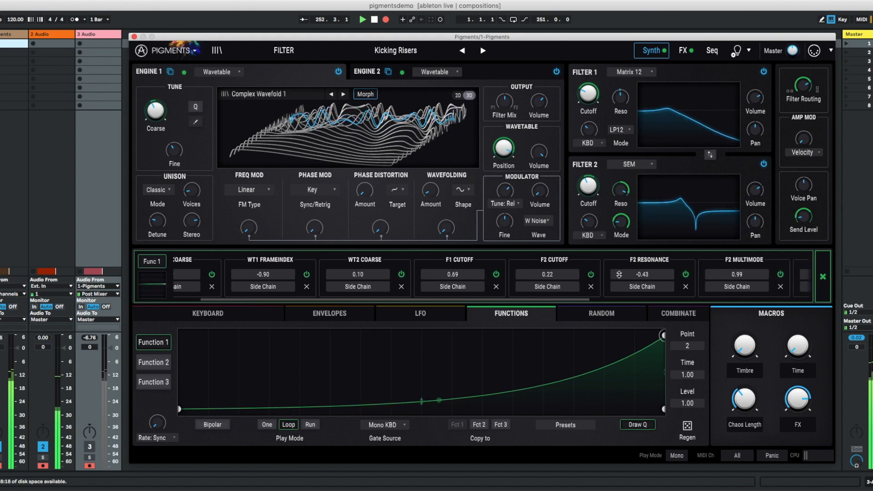
pyautogui.hscroll(4, 639, 274)
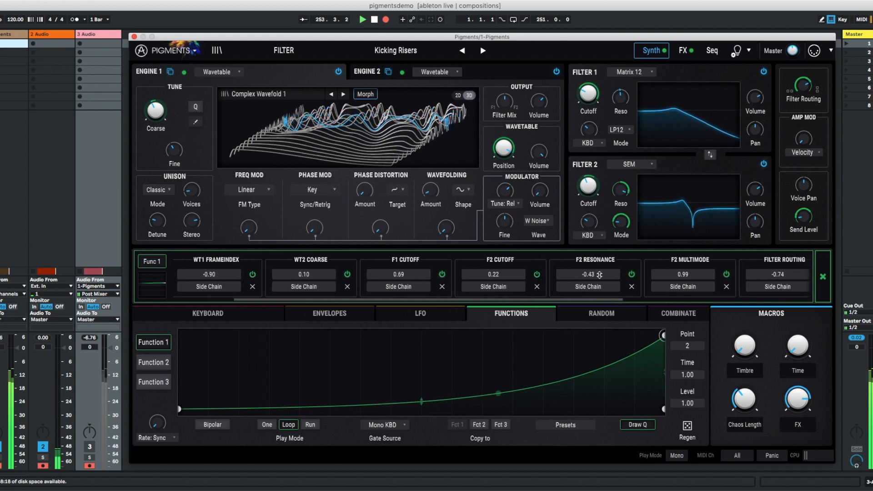
pyautogui.hscroll(3, 568, 275)
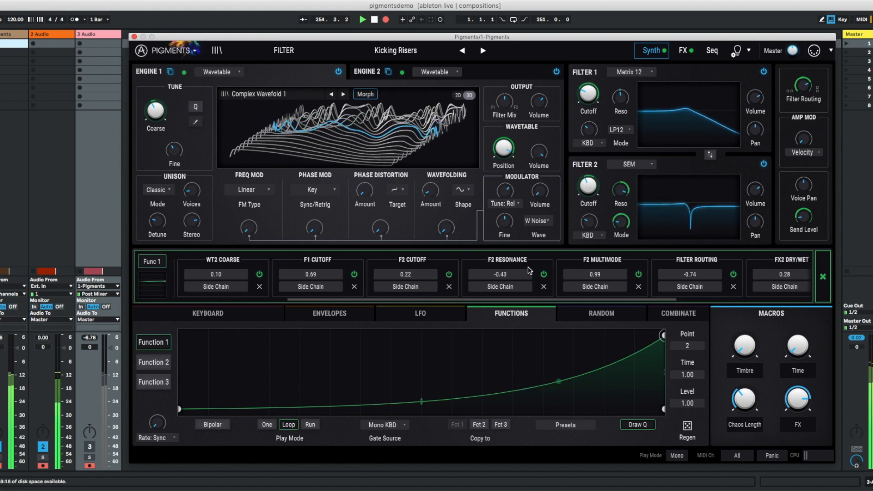
# - Review Function 1's remaining modulation routings, through FX2 Dry/Wet and FX3 Mod2 to Send Level
pyautogui.hscroll(4, 539, 272)
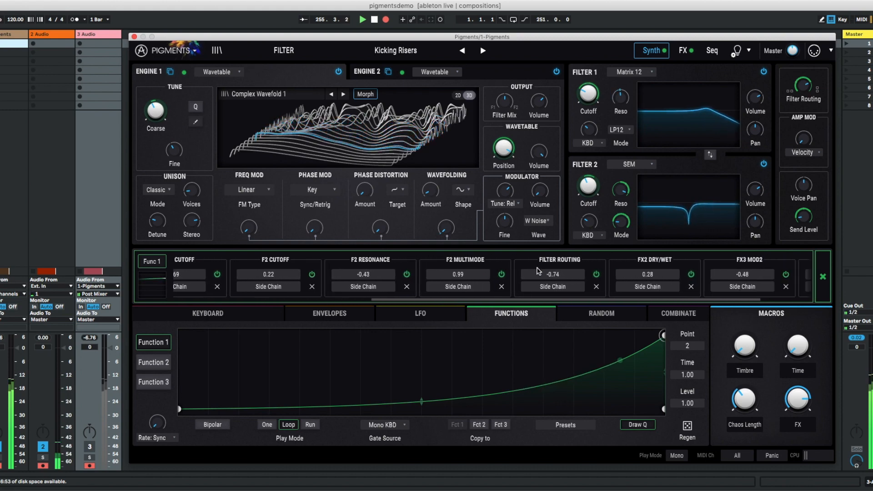
pyautogui.hscroll(2, 537, 271)
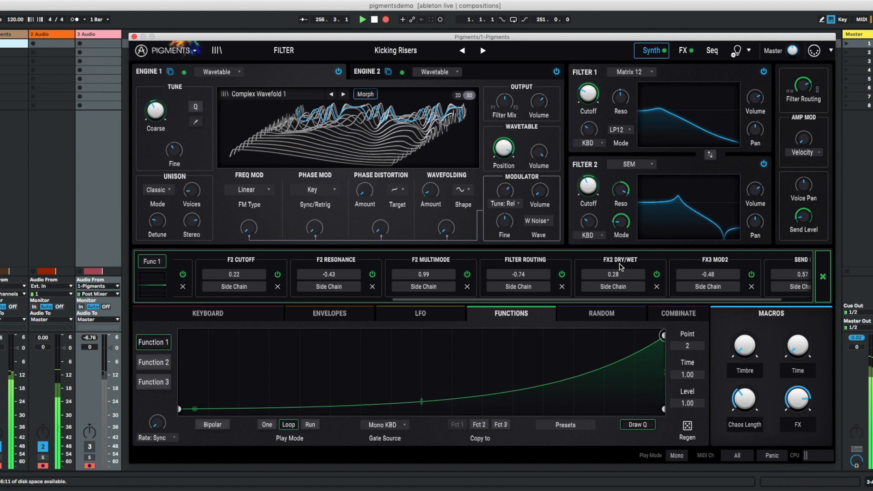
pyautogui.hscroll(2, 682, 272)
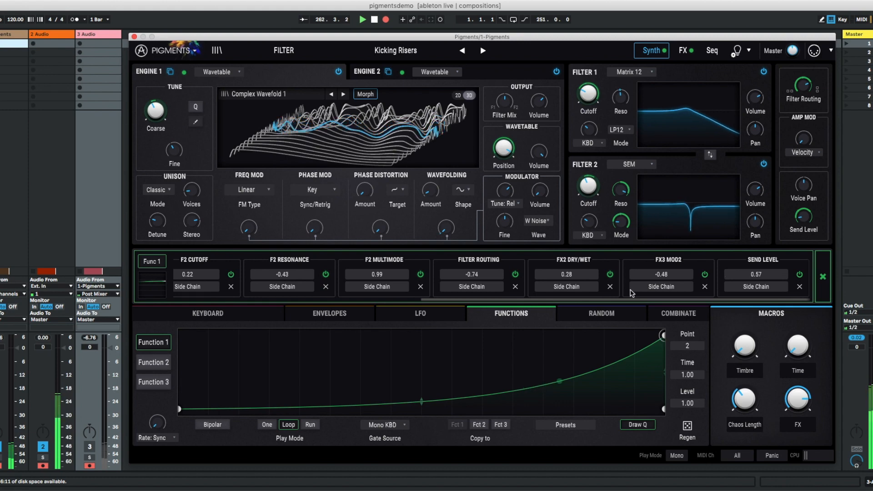
# - View the LFO, Envelopes, Functions and Random sections of Kicking Risers, and return to the Keyboard section
pyautogui.click(396, 313)
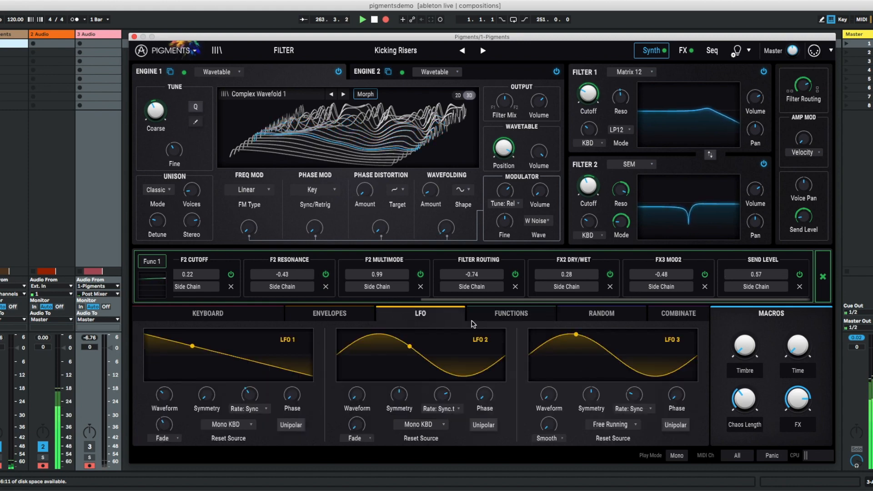
pyautogui.click(351, 316)
pyautogui.click(439, 312)
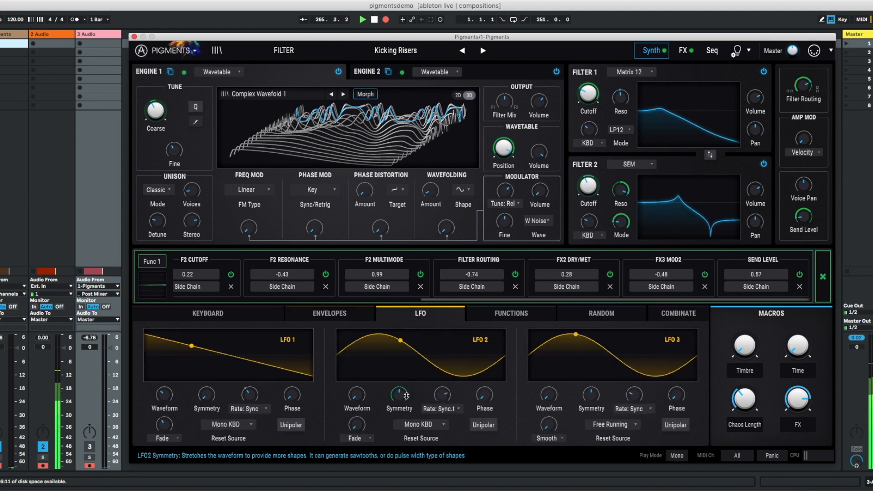
pyautogui.click(510, 314)
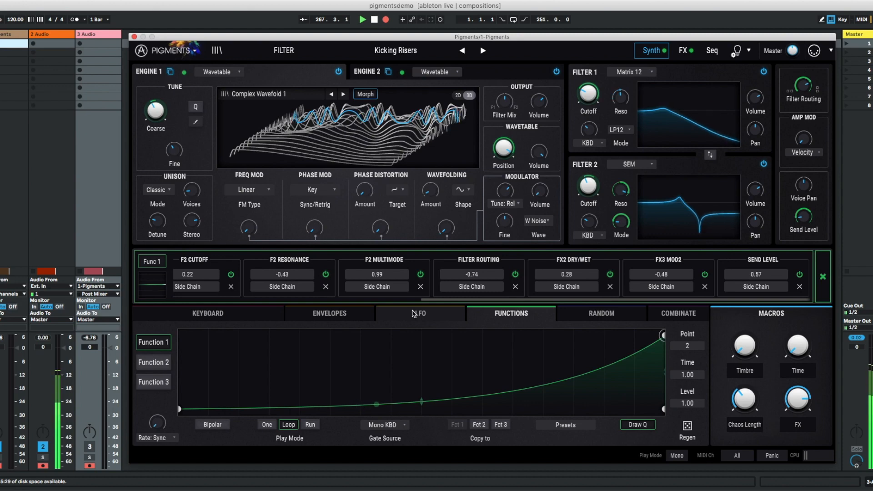
pyautogui.click(601, 314)
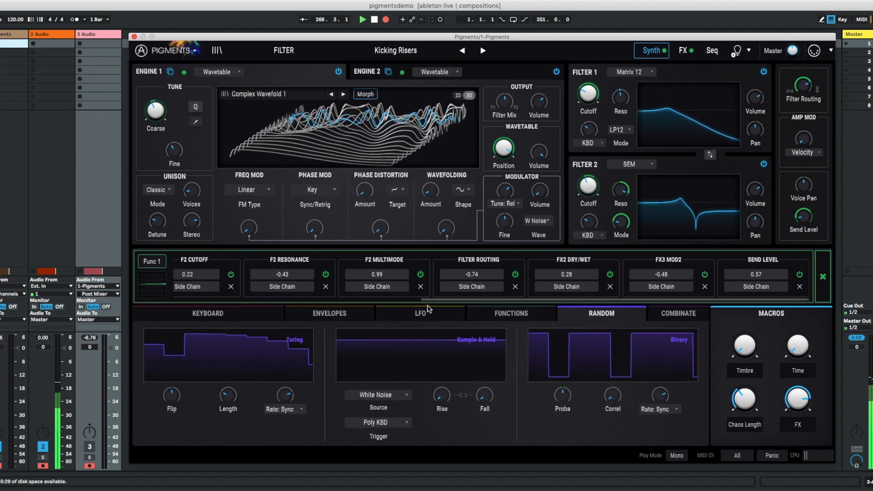
pyautogui.click(258, 312)
# - Load the Salmon or Brass preset
pyautogui.click(395, 50)
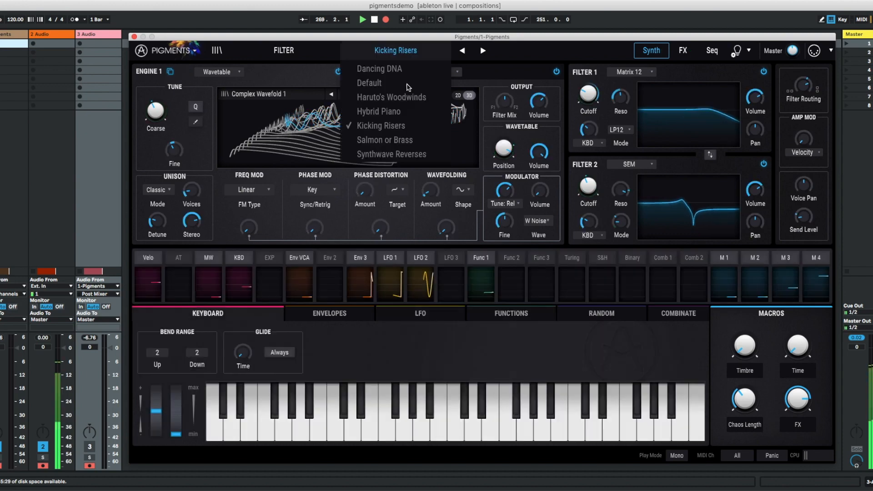
pyautogui.click(410, 141)
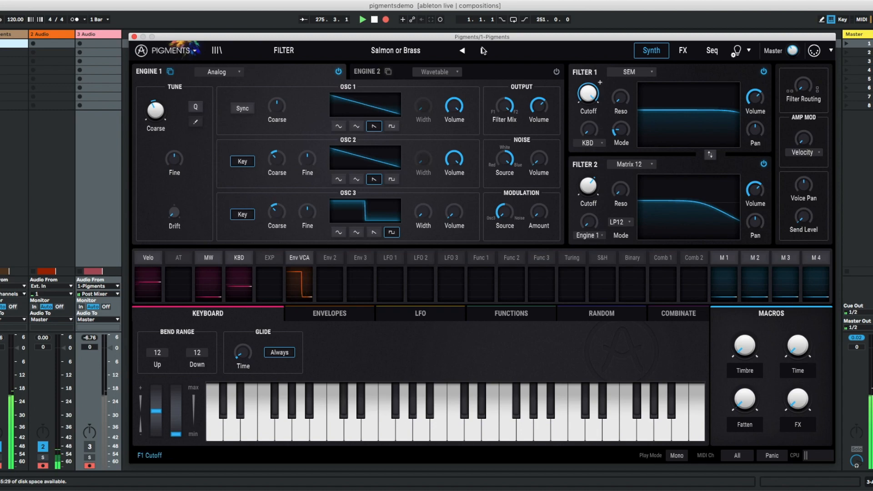
# - Load the Haruto's Woodwinds preset and shift the wavetable position of Engine 2
pyautogui.click(409, 54)
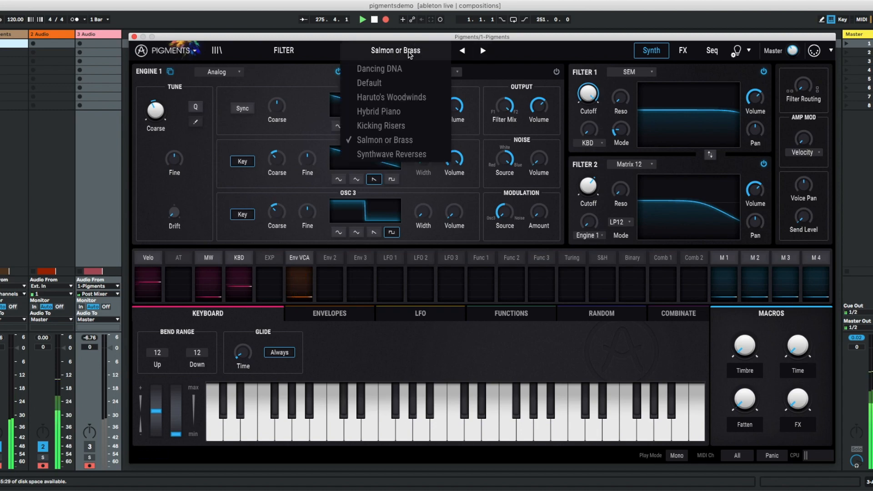
pyautogui.click(417, 98)
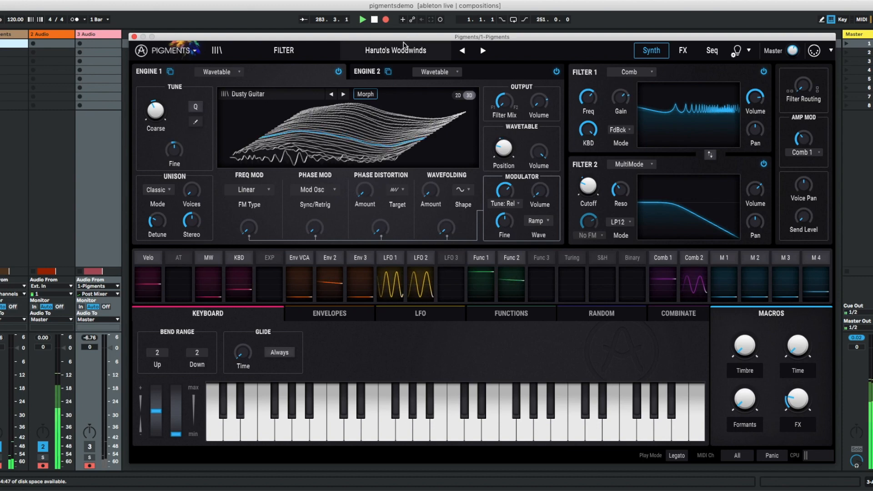
pyautogui.click(381, 77)
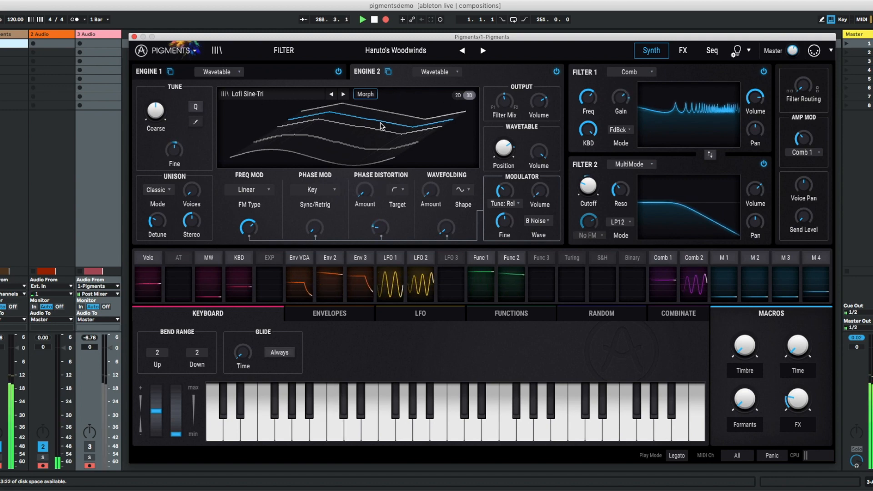
pyautogui.moveTo(504, 135); pyautogui.dragTo(509, 175)
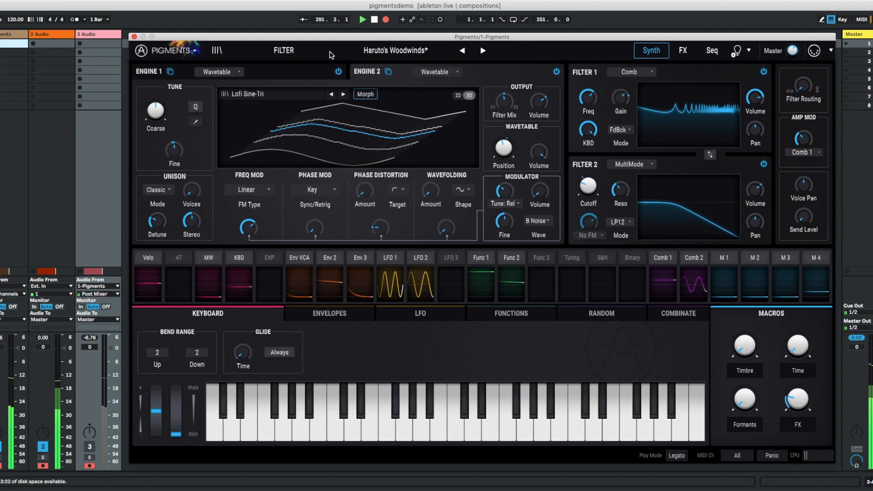
# - Load the Synthwave Reverses preset and display the modulation sources assigned to Engine 1's wavetable Position
pyautogui.click(387, 50)
pyautogui.click(389, 154)
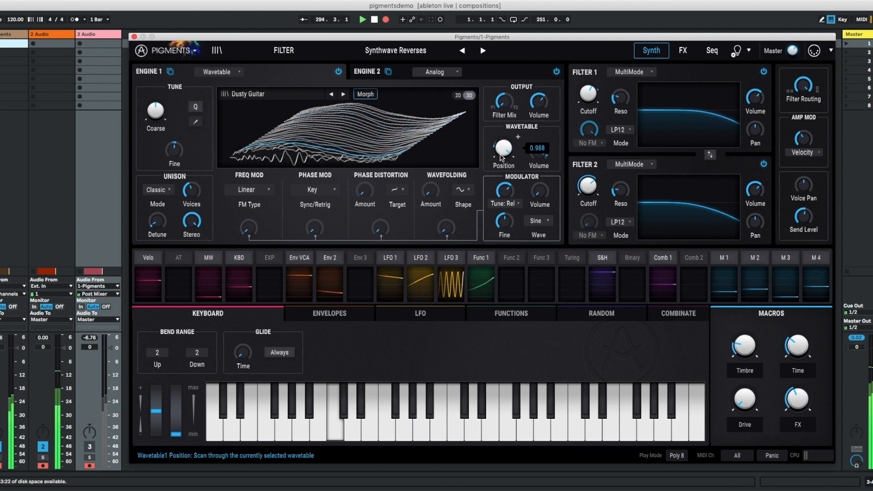
pyautogui.click(519, 137)
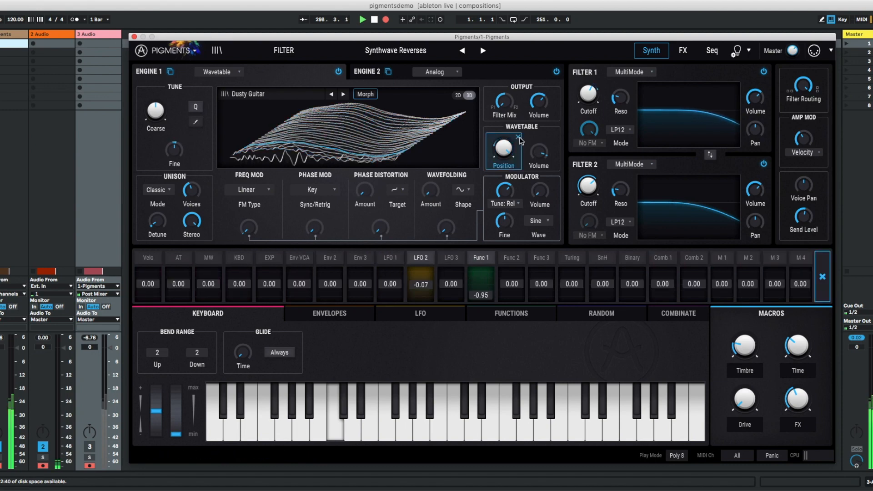
pyautogui.click(519, 137)
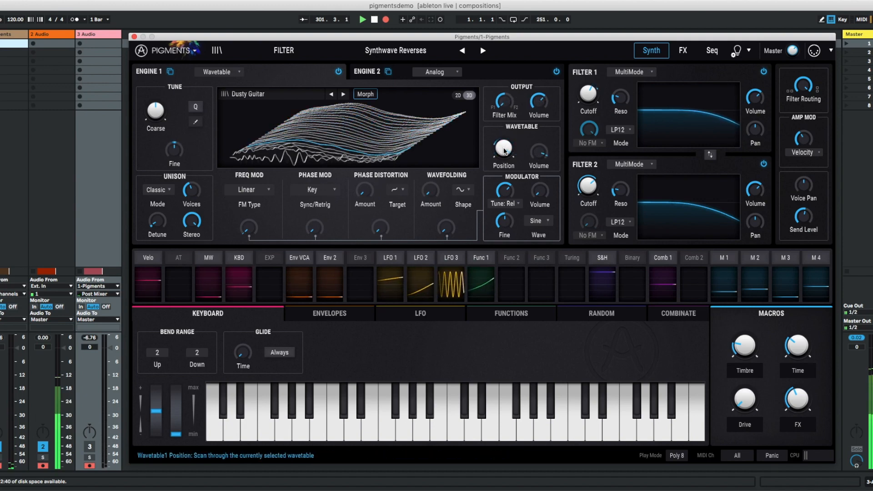
pyautogui.click(519, 138)
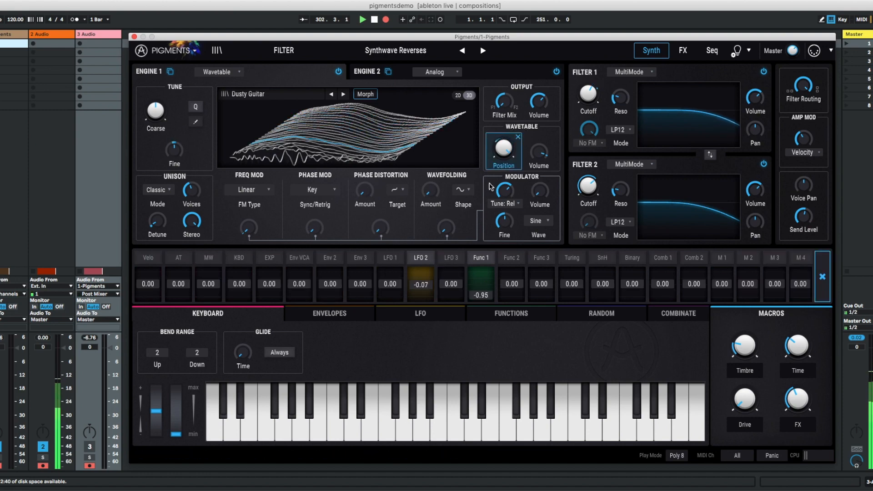
pyautogui.moveTo(506, 154)
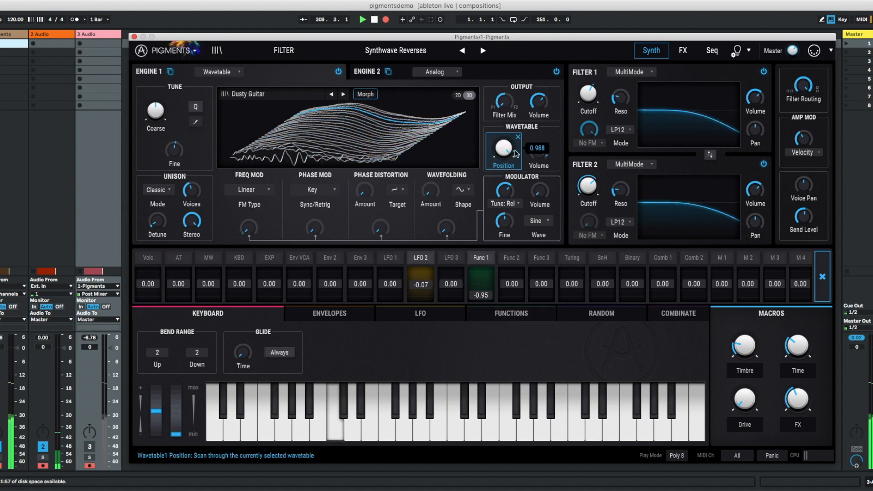
# - Show Function 1, change its rate type to Hertz, and sweep the rate up and back down
pyautogui.click(494, 314)
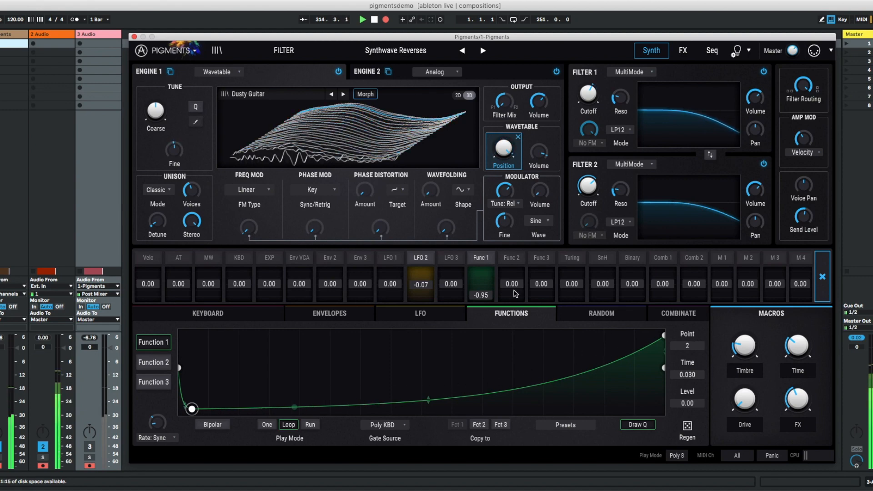
pyautogui.moveTo(507, 143)
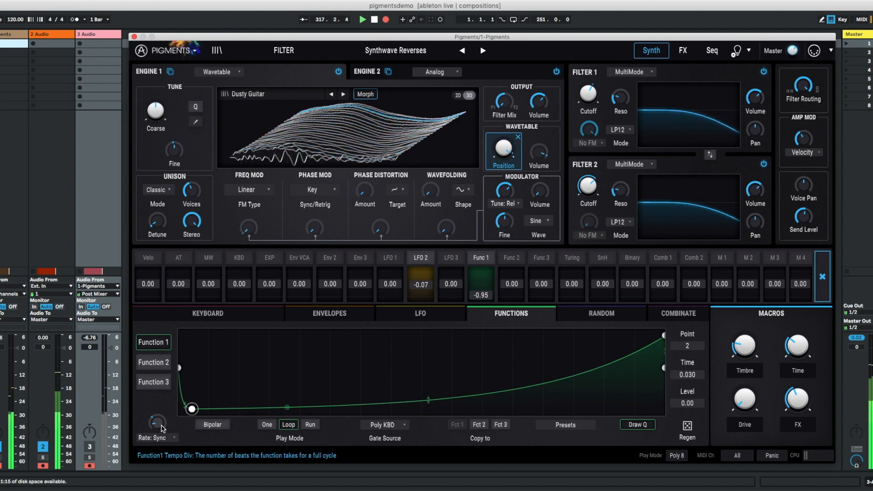
pyautogui.click(169, 439)
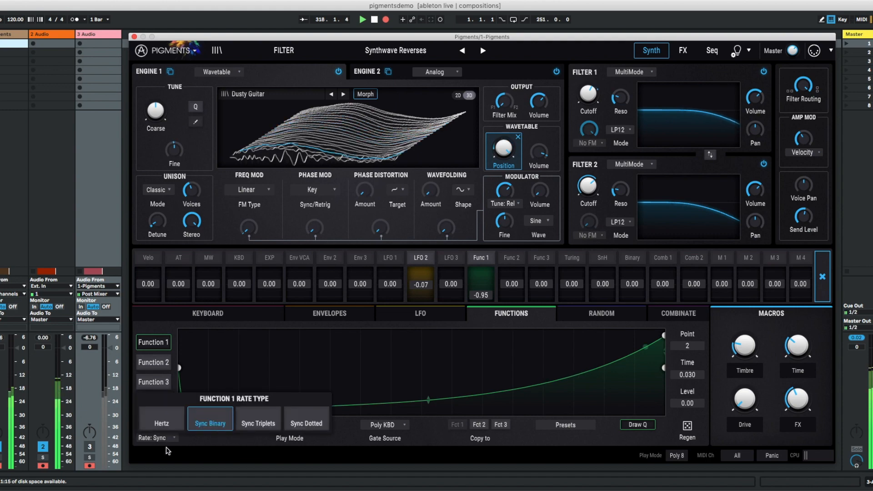
pyautogui.click(169, 424)
pyautogui.moveTo(175, 415)
pyautogui.scroll(5, 175, 416)
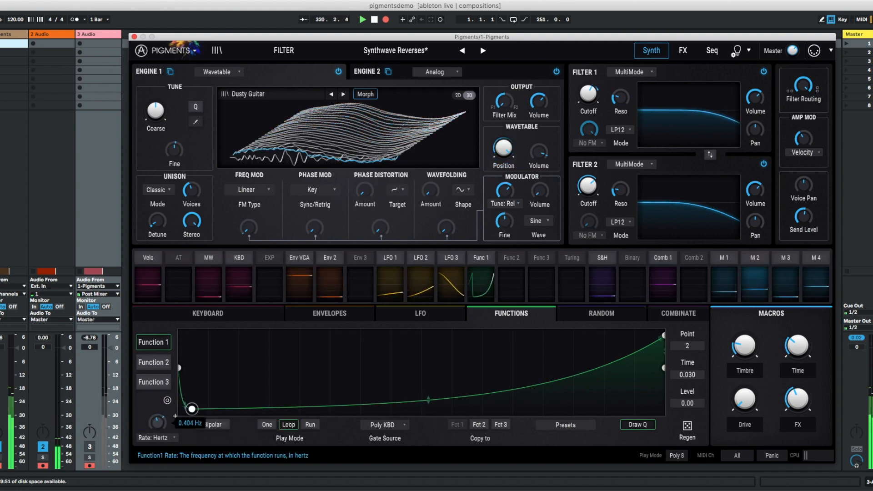
pyautogui.moveTo(168, 396); pyautogui.dragTo(151, 465)
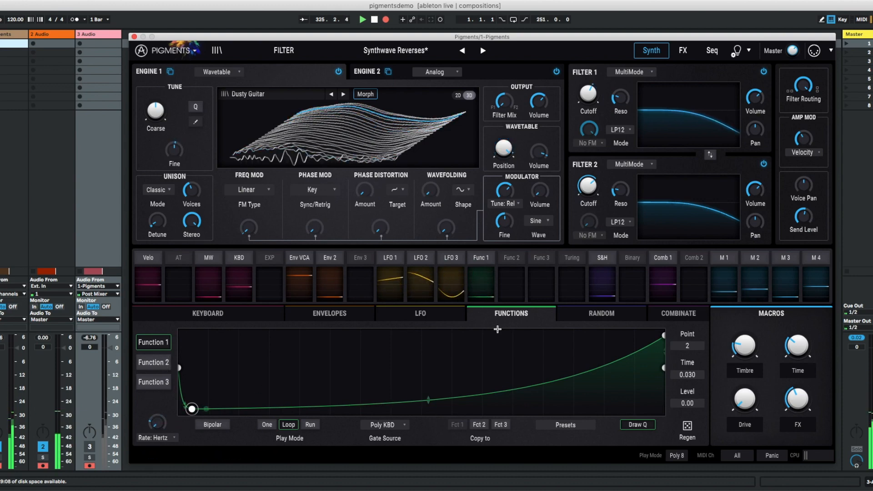
# - Set the Function 1 and LFO 2 modulation amounts on Engine 1's wavetable Position to 0.00
pyautogui.click(504, 148)
pyautogui.moveTo(480, 296); pyautogui.dragTo(480, 286)
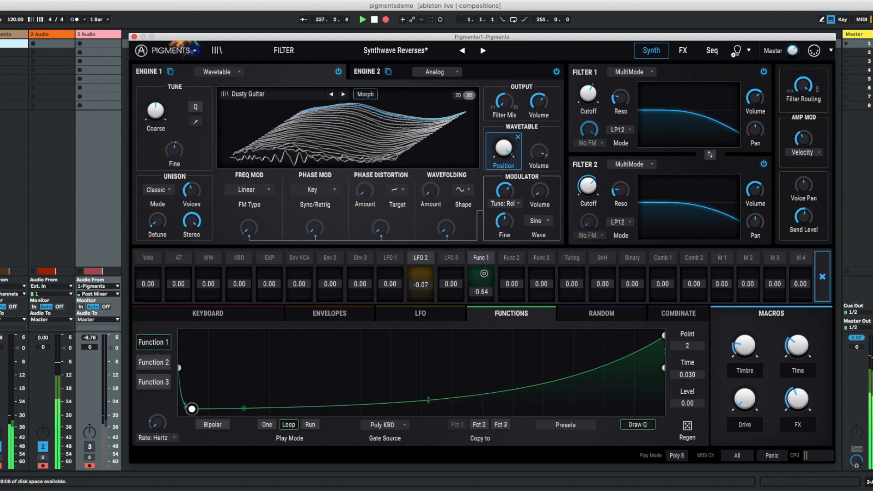
pyautogui.moveTo(483, 248); pyautogui.dragTo(480, 226)
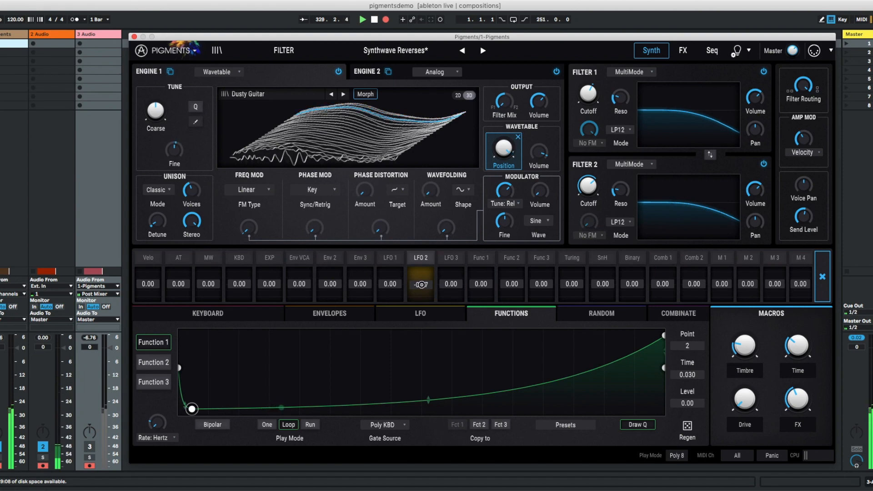
pyautogui.moveTo(423, 280); pyautogui.dragTo(423, 279)
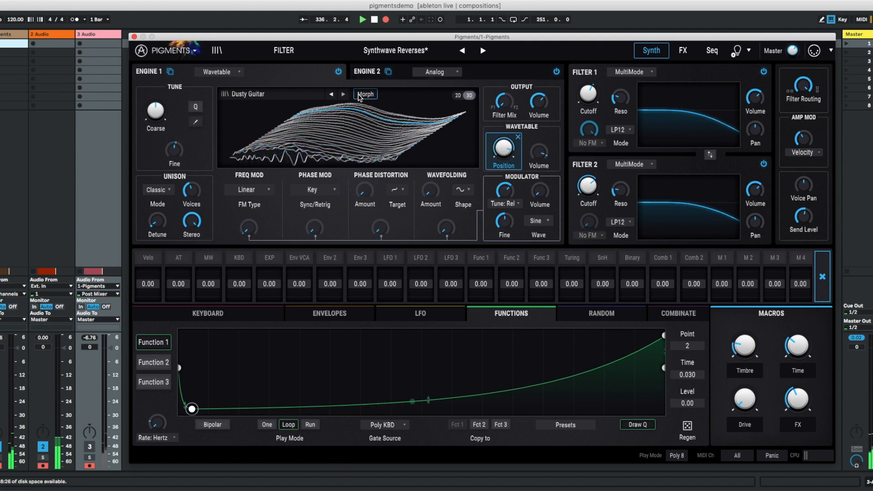
# - Load the Default preset and compare Engine 2's analog oscillators with Engine 1's wavetable
pyautogui.click(438, 52)
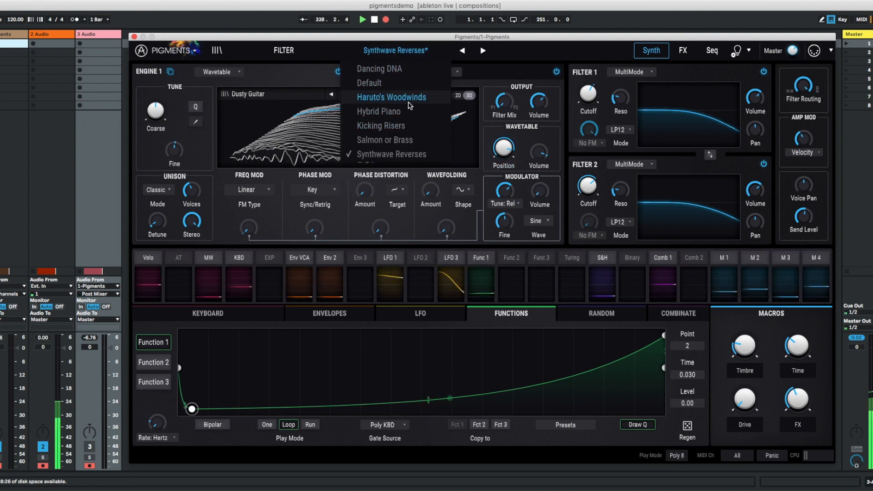
pyautogui.click(370, 83)
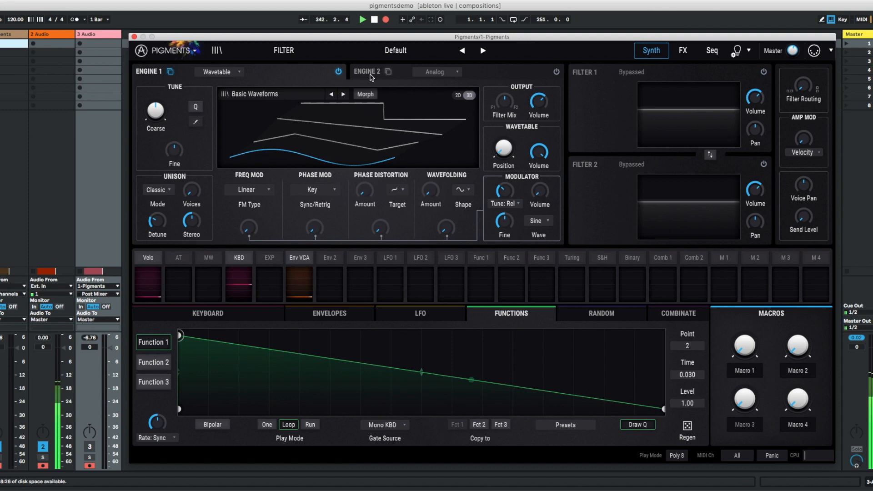
pyautogui.click(529, 75)
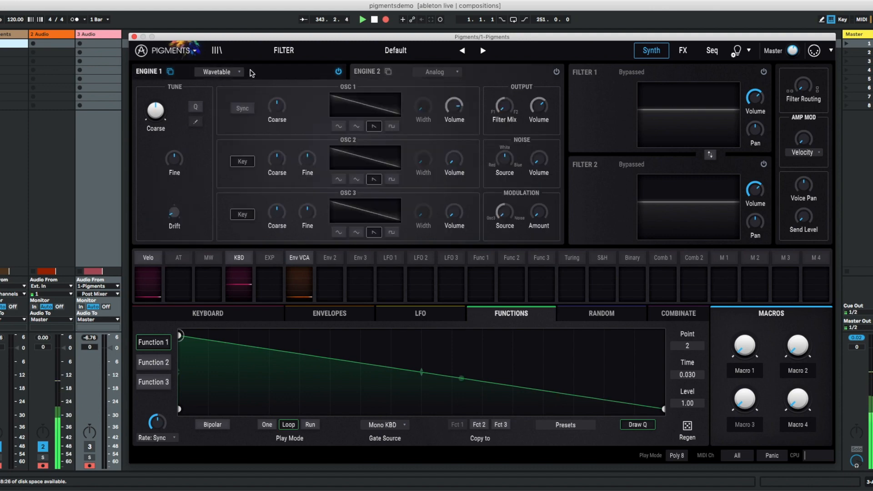
pyautogui.click(269, 75)
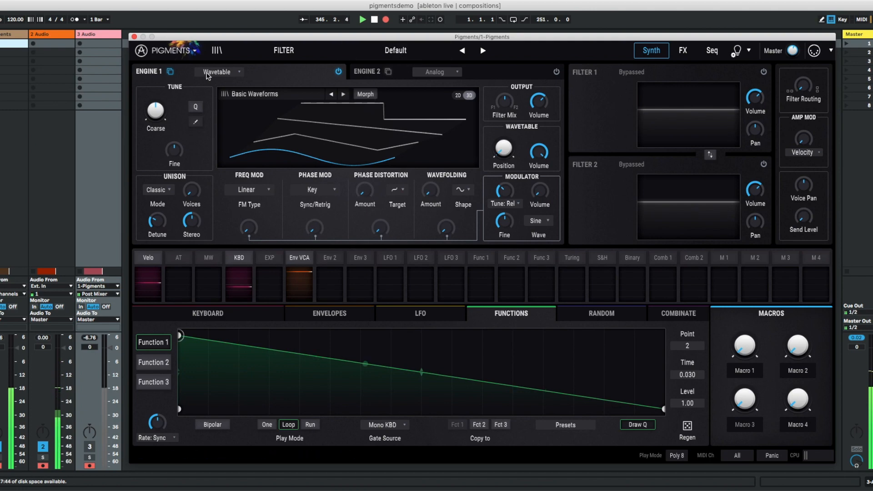
# - Show Engine 2 again, toggle its power on and off, and return to Engine 1
pyautogui.click(518, 73)
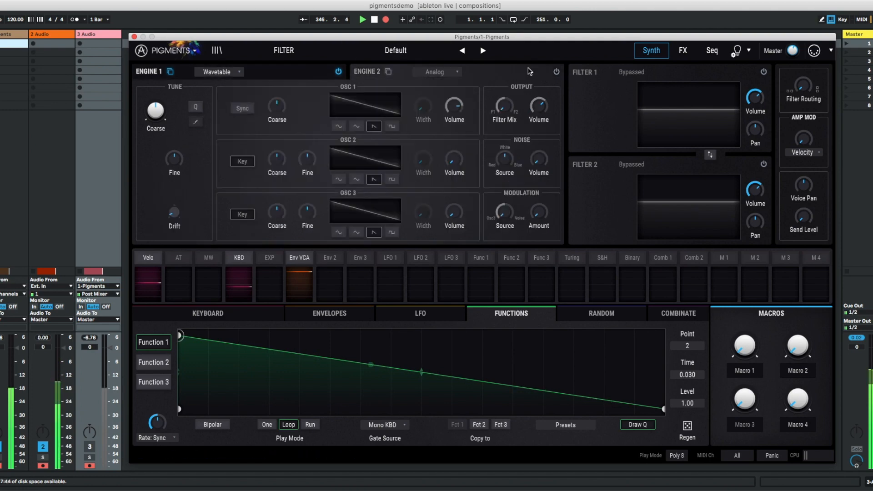
pyautogui.click(556, 72)
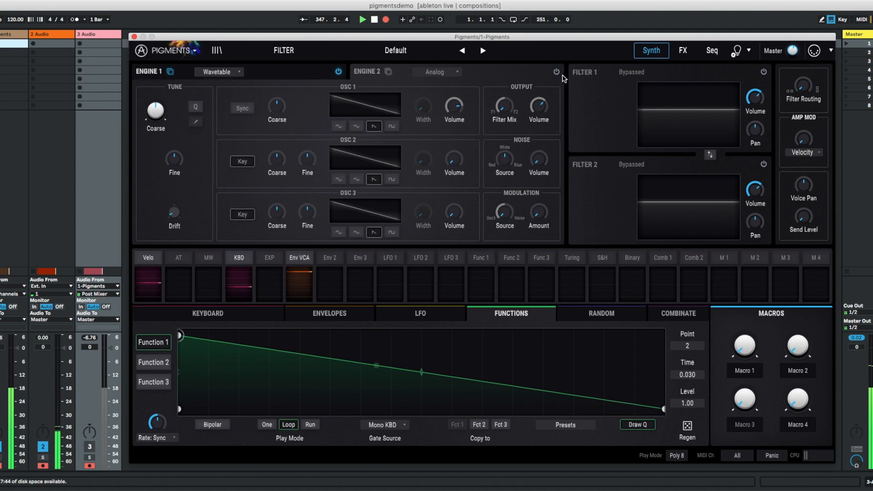
pyautogui.click(271, 73)
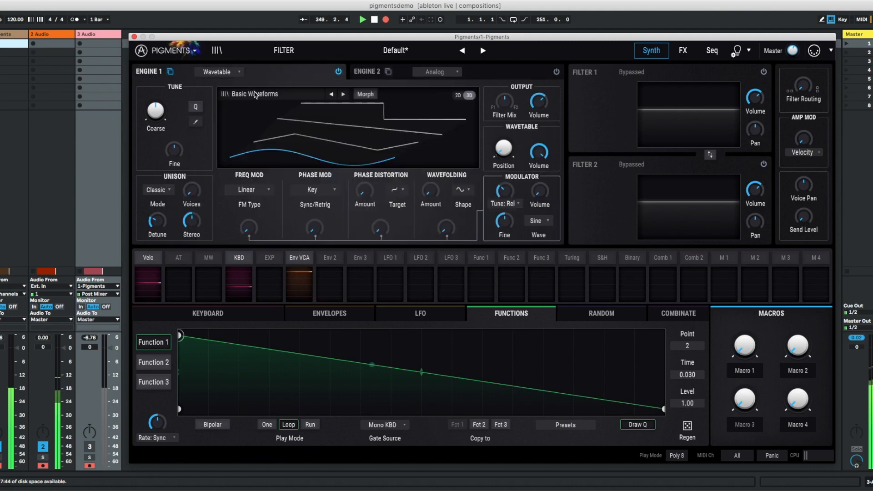
# - View the Building Waves category in Engine 1's wavetable browser, and close the browser with Basic Waveforms kept
pyautogui.click(256, 95)
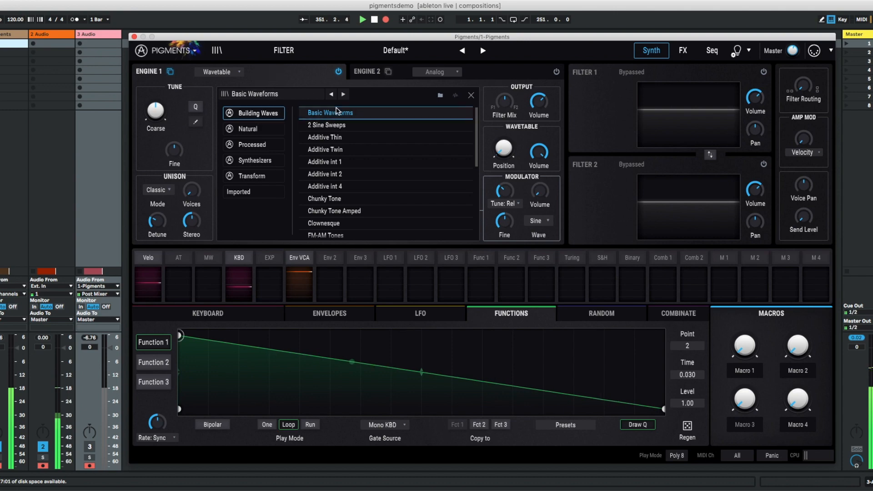
pyautogui.click(471, 95)
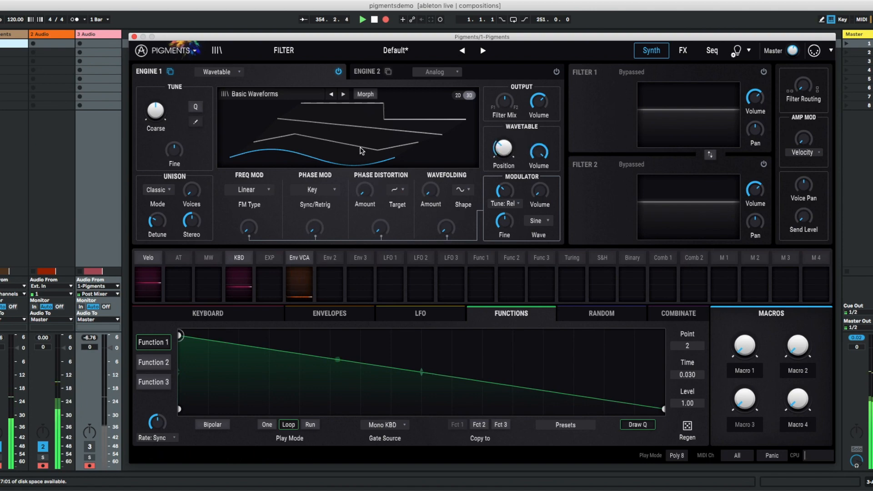
# - Sweep Engine 1's wavetable Position through Basic Waveforms, turn on Morph, and leave the Position between two waveforms
pyautogui.moveTo(496, 148); pyautogui.dragTo(497, 144)
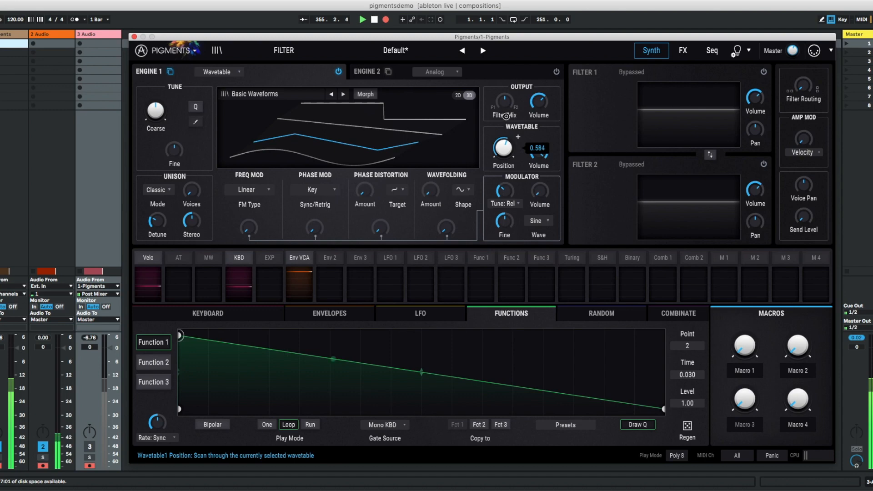
pyautogui.moveTo(508, 114); pyautogui.dragTo(507, 169)
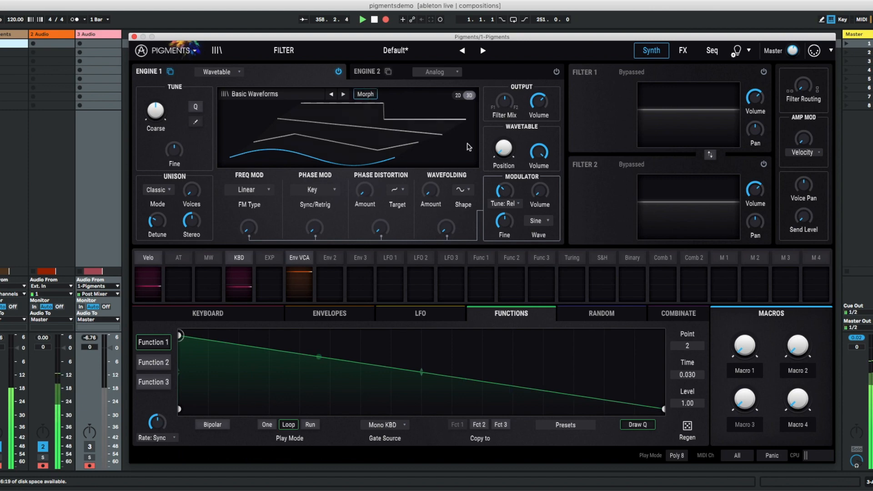
pyautogui.moveTo(497, 148); pyautogui.dragTo(541, 189)
pyautogui.moveTo(500, 150)
pyautogui.mouseDown()
pyautogui.moveTo(508, 135)
pyautogui.moveTo(499, 153)
pyautogui.mouseUp()
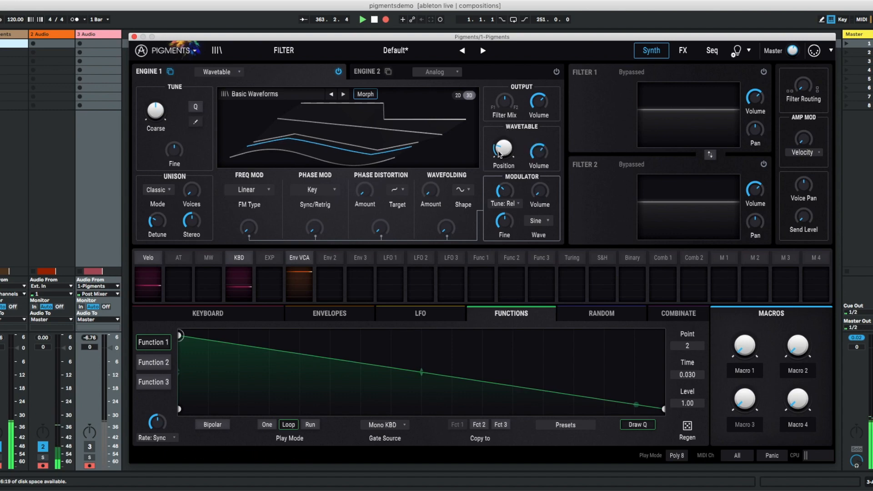
# - Turn on Engine 2 with the Analog type kept, and lower Oscillator 1's volume
pyautogui.click(414, 73)
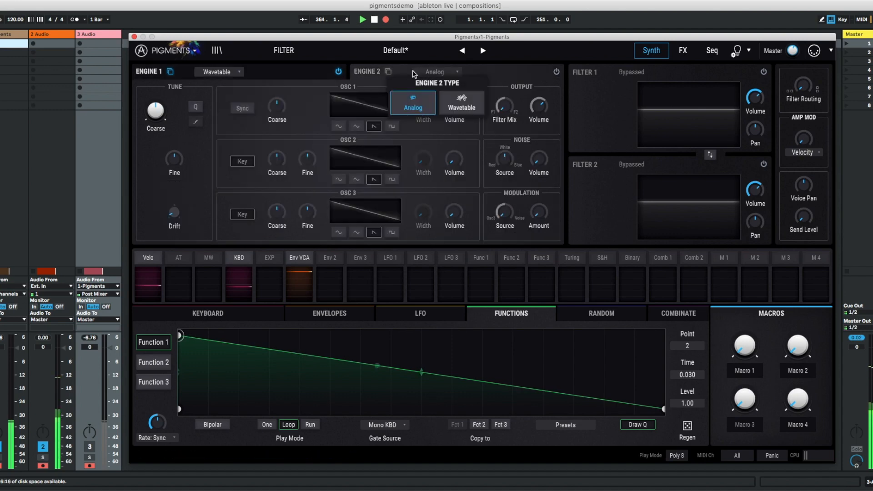
pyautogui.click(508, 75)
pyautogui.click(556, 74)
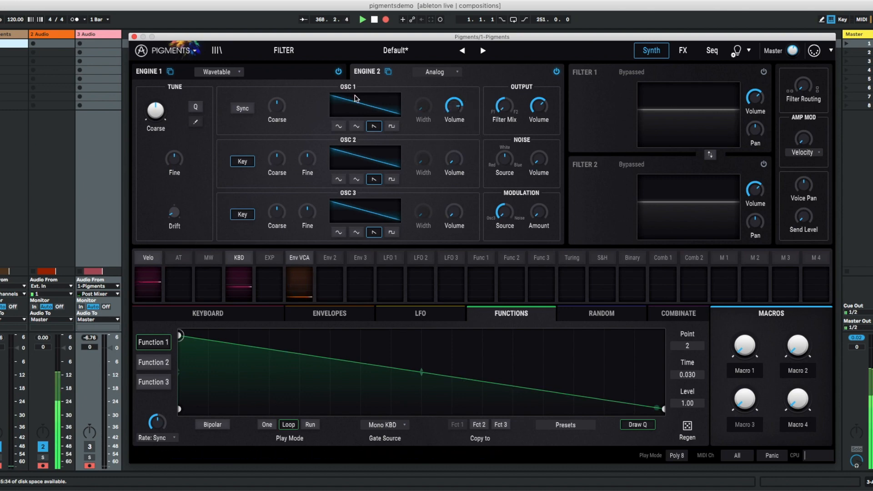
pyautogui.moveTo(454, 109); pyautogui.dragTo(452, 136)
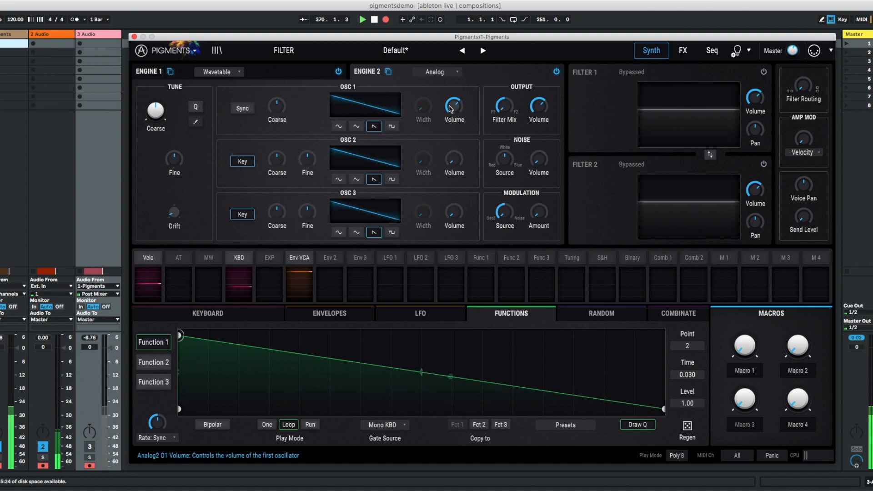
# - Try the sine and triangle waveforms on Engine 2's Oscillator 1, and return it to sawtooth
pyautogui.click(338, 126)
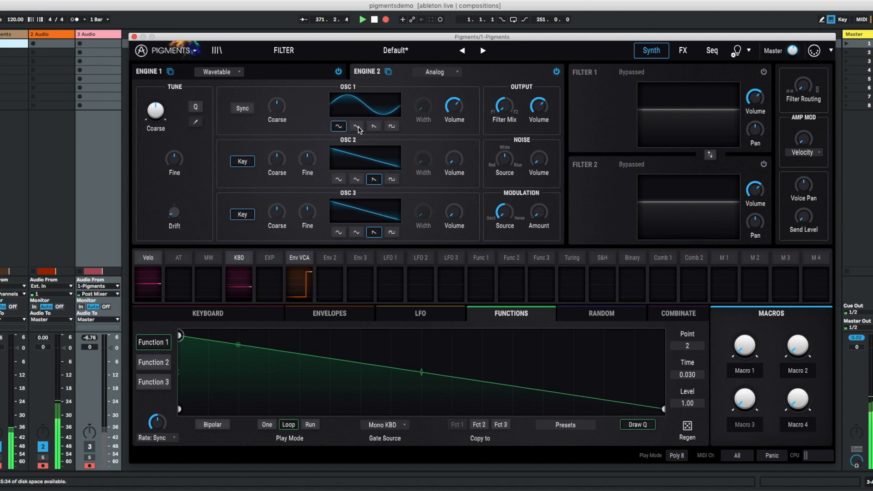
pyautogui.click(357, 127)
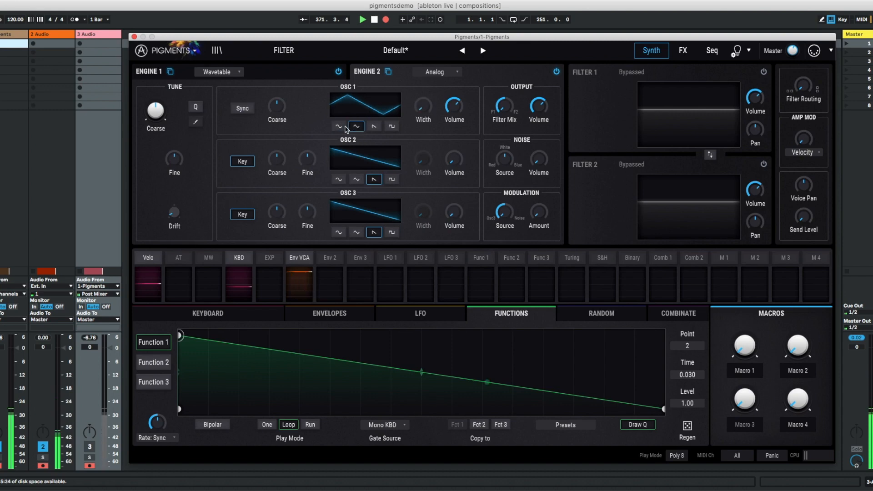
pyautogui.click(373, 126)
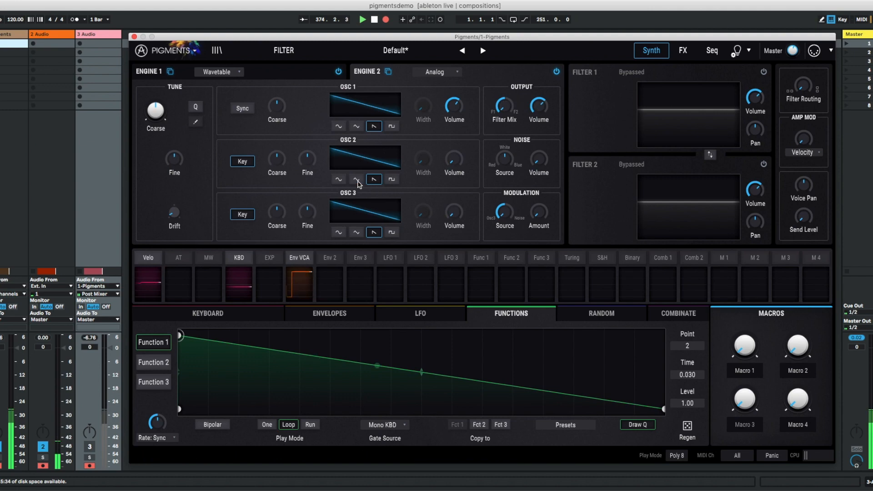
# - Raise the volume of Engine 2's Oscillator 2 and detune it slightly with its Fine tuning
pyautogui.moveTo(455, 153)
pyautogui.moveTo(456, 152); pyautogui.dragTo(452, 100)
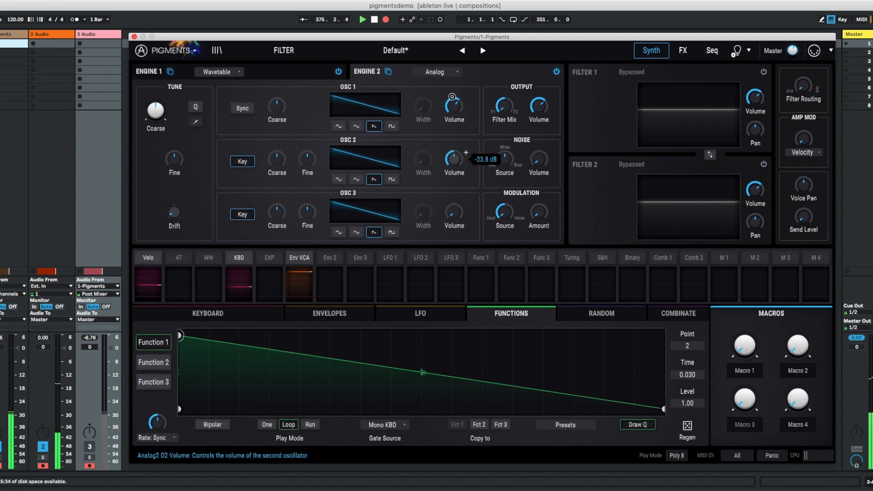
pyautogui.moveTo(306, 163)
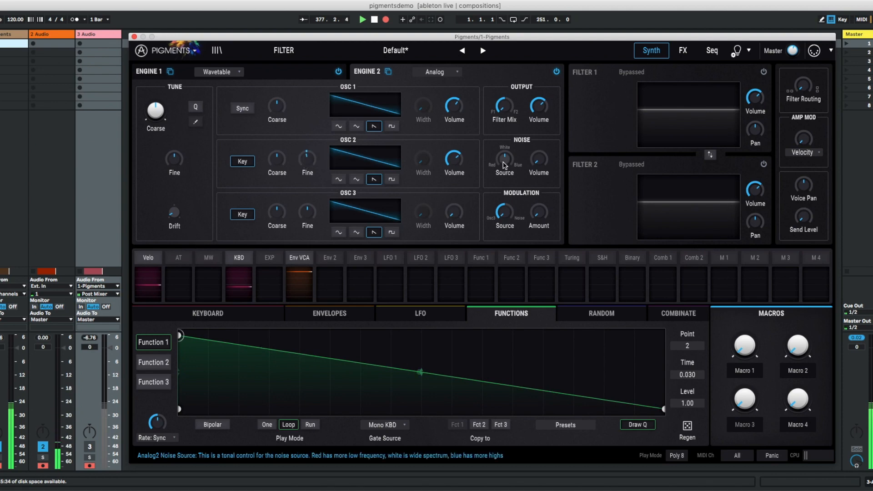
# - Raise Engine 2's noise volume and shift the noise source from white towards red
pyautogui.moveTo(541, 160); pyautogui.dragTo(542, 105)
pyautogui.moveTo(505, 164); pyautogui.dragTo(519, 131)
pyautogui.moveTo(522, 190); pyautogui.dragTo(522, 192)
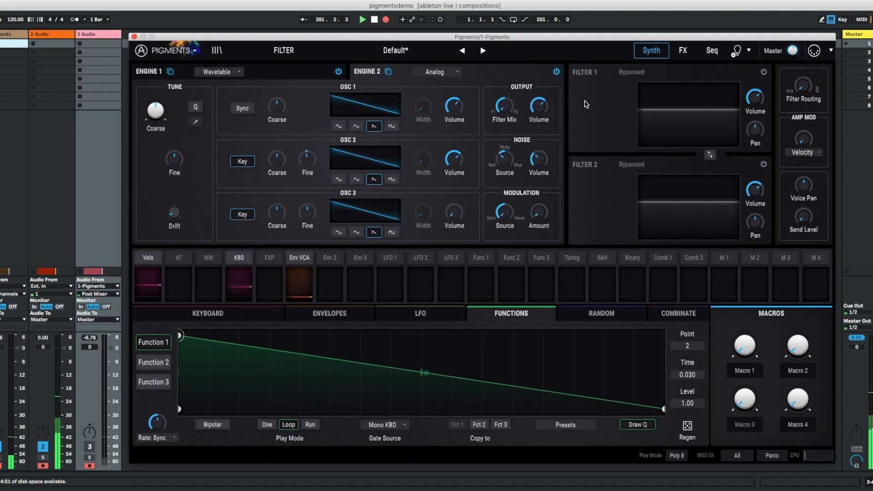
# - Turn on Filter 1 with the MultiMode type kept, and lower its cutoff
pyautogui.click(764, 72)
pyautogui.click(648, 72)
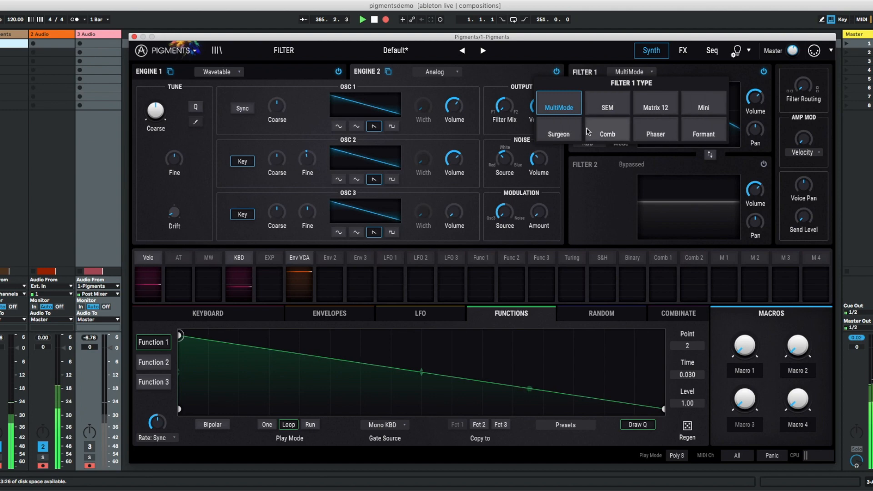
pyautogui.click(657, 74)
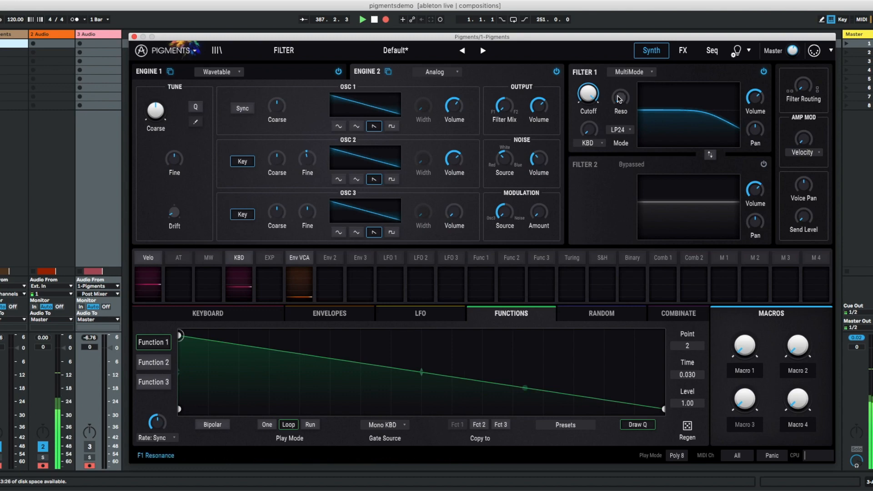
pyautogui.moveTo(588, 95); pyautogui.dragTo(587, 157)
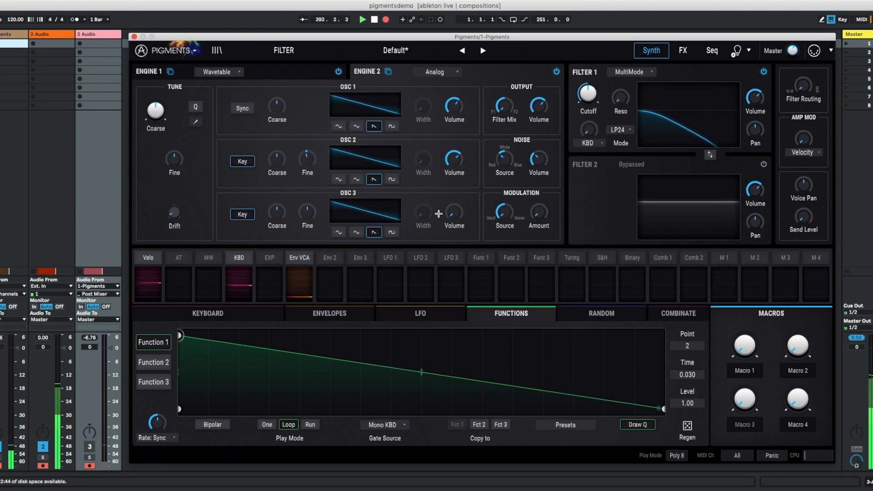
# - Shape the Env VCA envelope with longer attack and decay, a lower sustain and a 2.01 s release
pyautogui.click(356, 311)
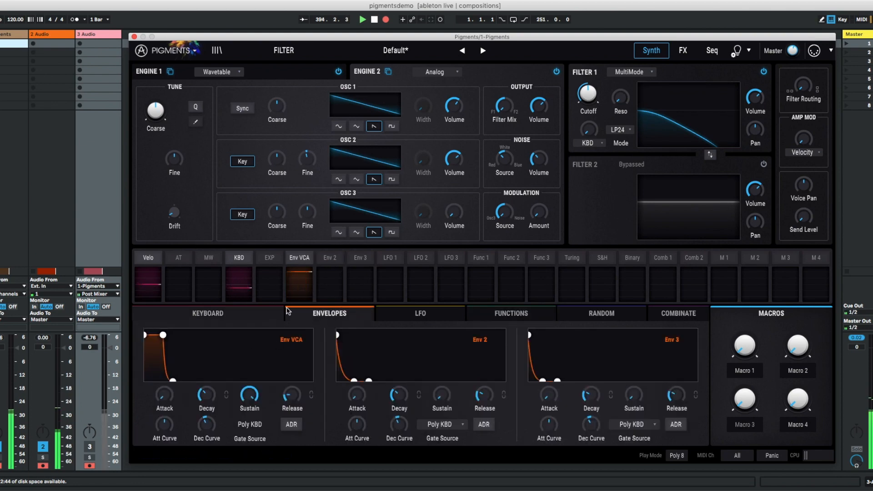
pyautogui.moveTo(167, 398); pyautogui.dragTo(307, 349)
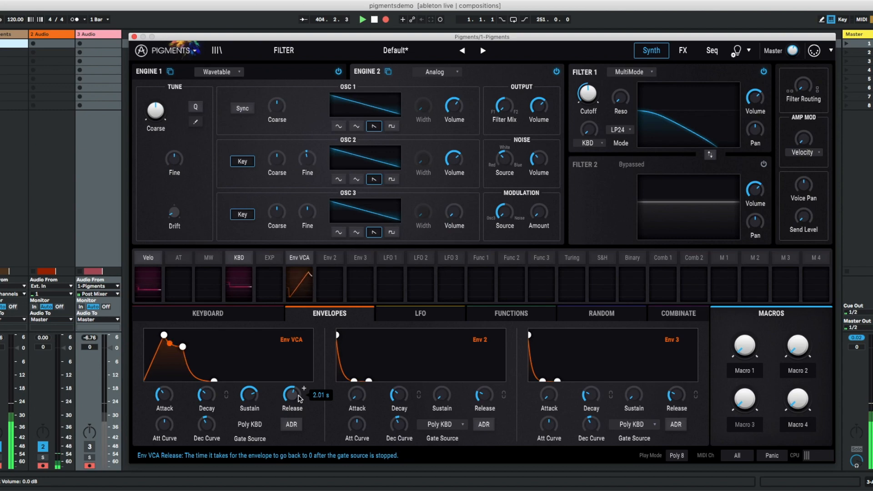
# - Raise the volumes of Engine 2's Oscillators 1 and 2, and open Filter 1's cutoff further
pyautogui.moveTo(460, 158); pyautogui.dragTo(463, 140)
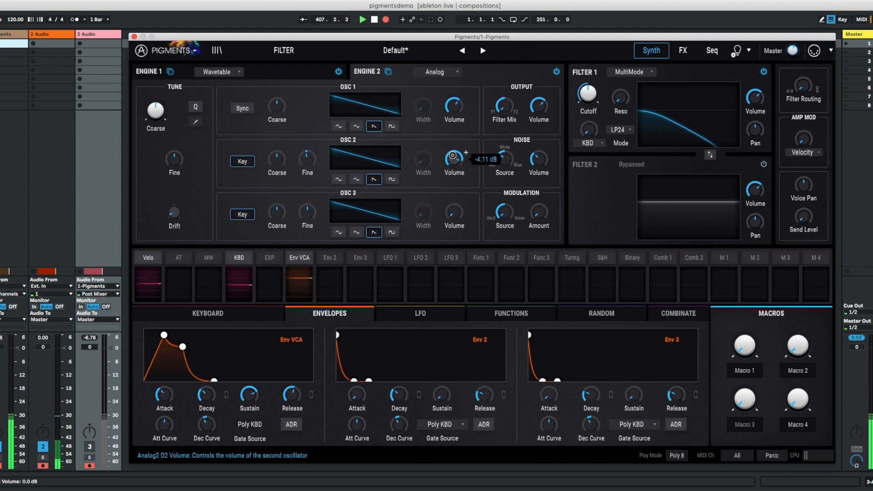
pyautogui.moveTo(452, 155); pyautogui.dragTo(452, 158)
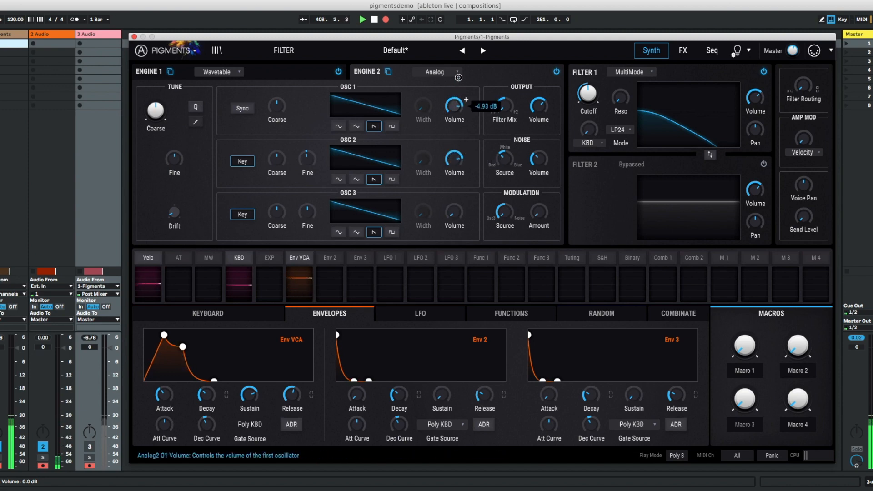
pyautogui.moveTo(589, 96); pyautogui.dragTo(589, 79)
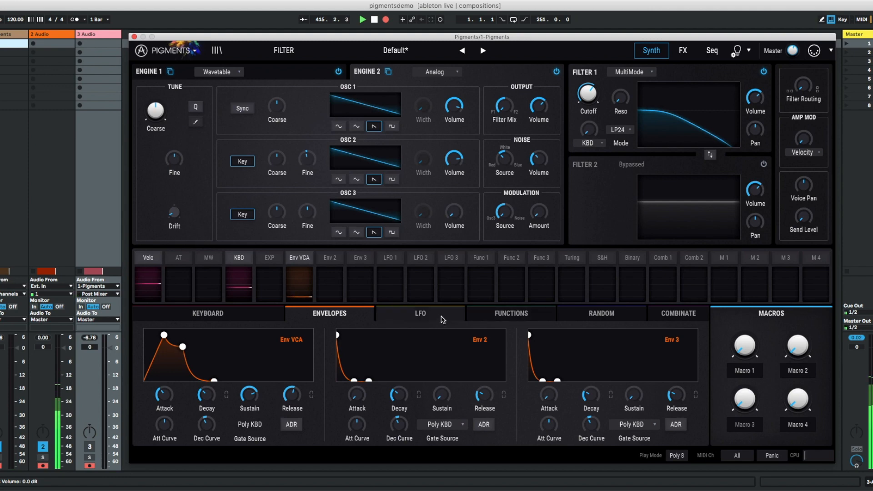
# - Route LFO 1 to Filter 1's cutoff with a modulation amount of -0.30
pyautogui.click(390, 313)
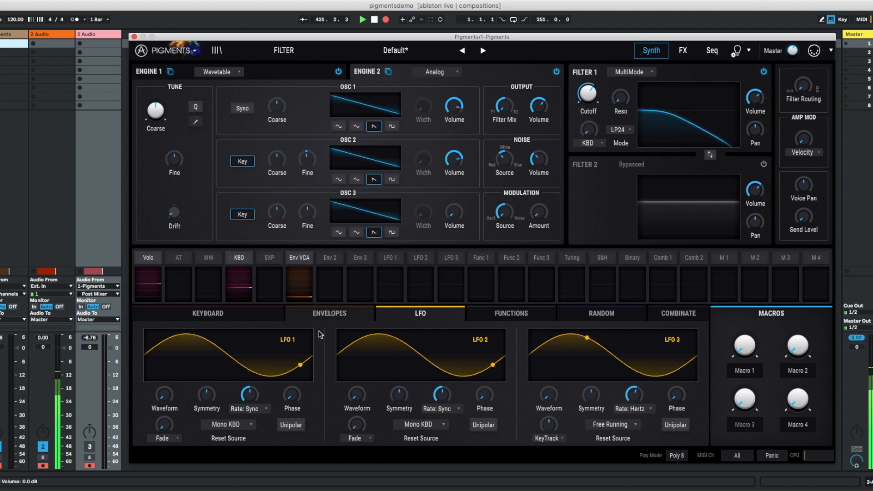
pyautogui.moveTo(589, 95)
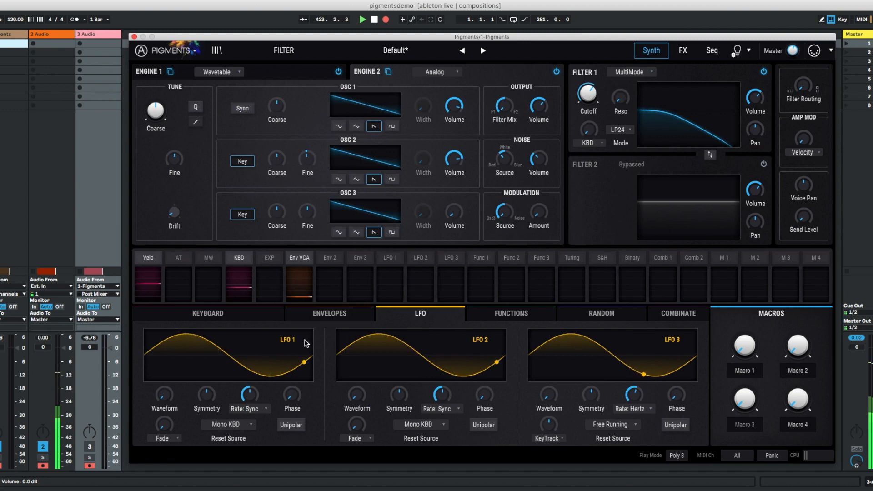
pyautogui.click(395, 263)
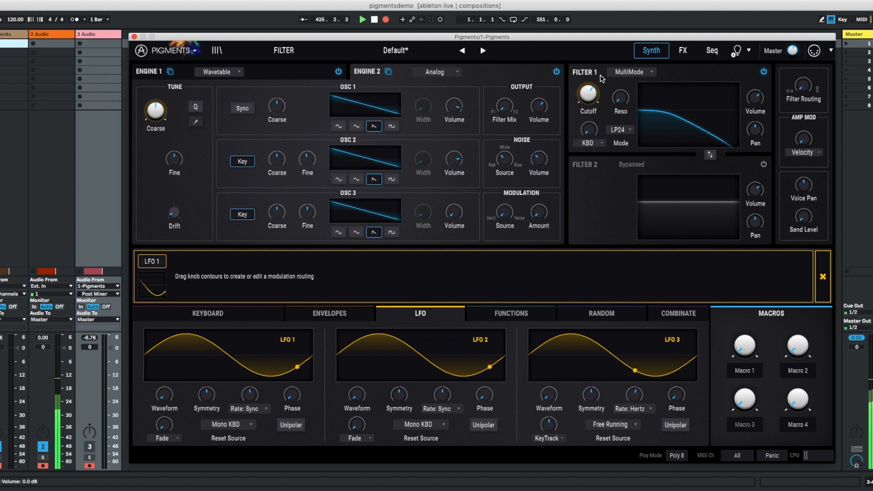
pyautogui.moveTo(588, 90); pyautogui.dragTo(589, 77)
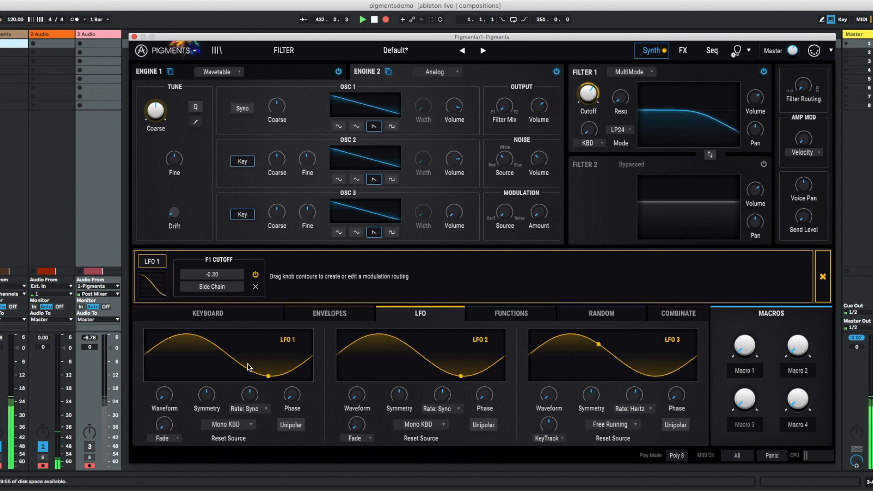
# - Switch LFO 1's rate type from Sync Binary to Hertz and speed up the LFO
pyautogui.moveTo(251, 400)
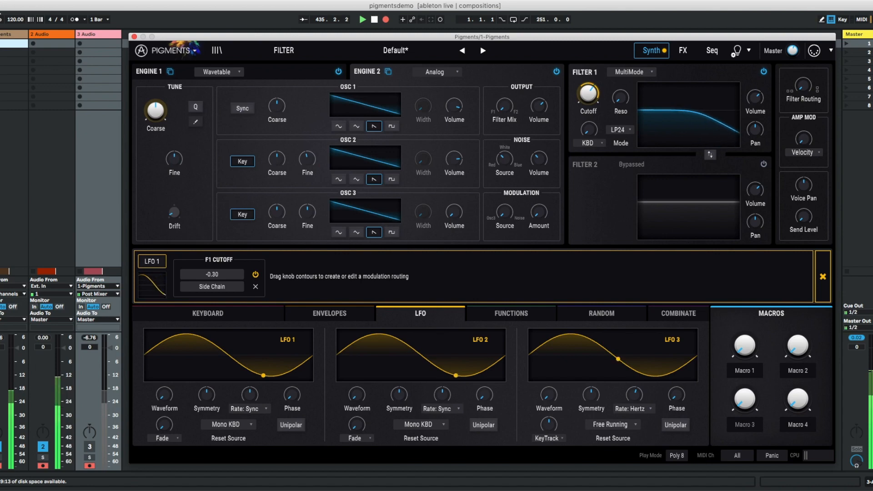
pyautogui.click(246, 408)
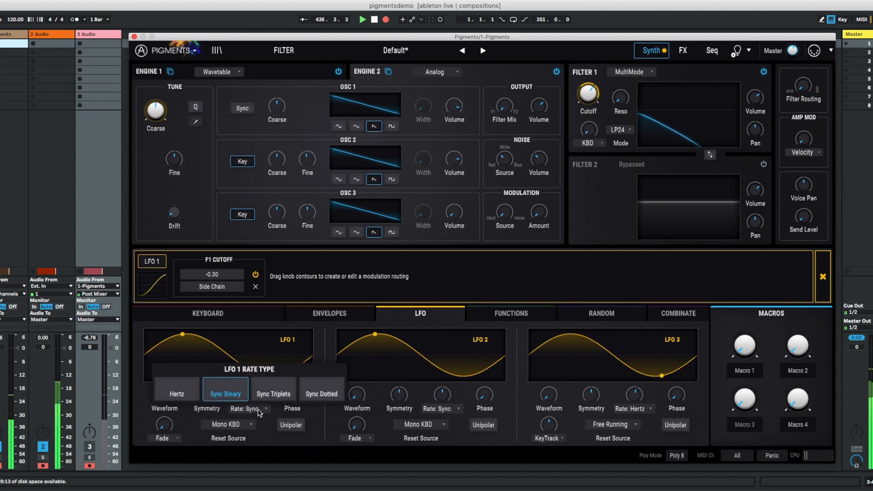
pyautogui.click(177, 394)
pyautogui.moveTo(249, 392)
pyautogui.moveTo(254, 372); pyautogui.dragTo(251, 405)
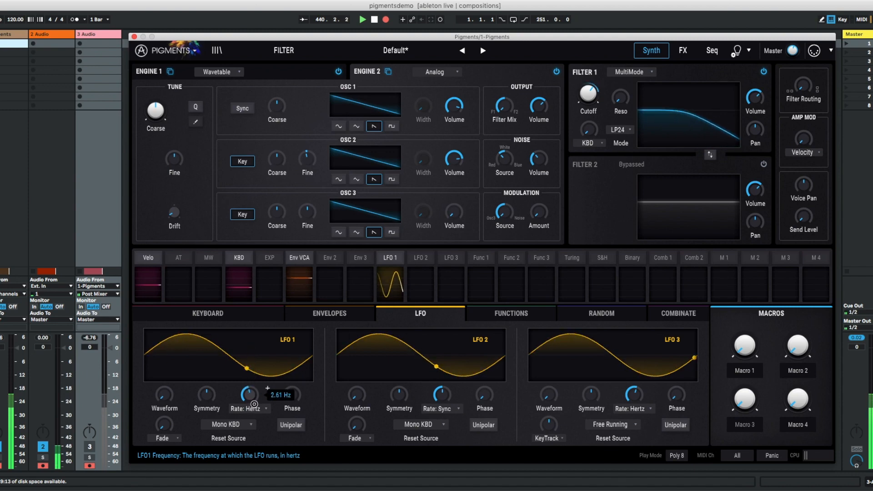
pyautogui.moveTo(255, 401); pyautogui.dragTo(251, 382)
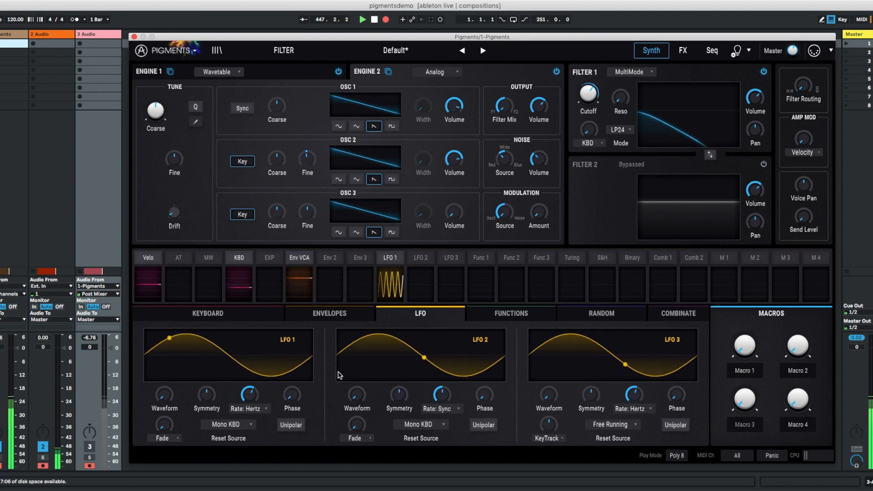
# - Reshape Function 1 into a rising curve from level 0.00 to 0.947 with its middle bent downwards
pyautogui.click(510, 314)
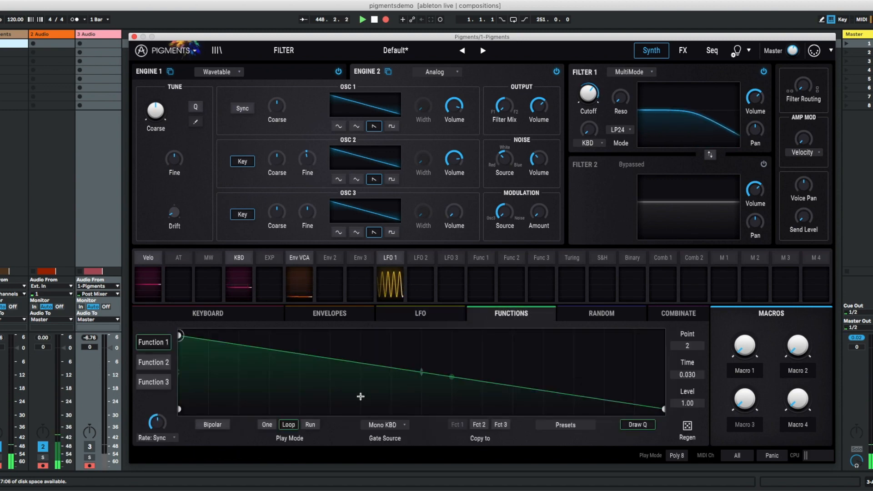
pyautogui.moveTo(178, 336); pyautogui.dragTo(162, 429)
pyautogui.moveTo(667, 411); pyautogui.dragTo(663, 339)
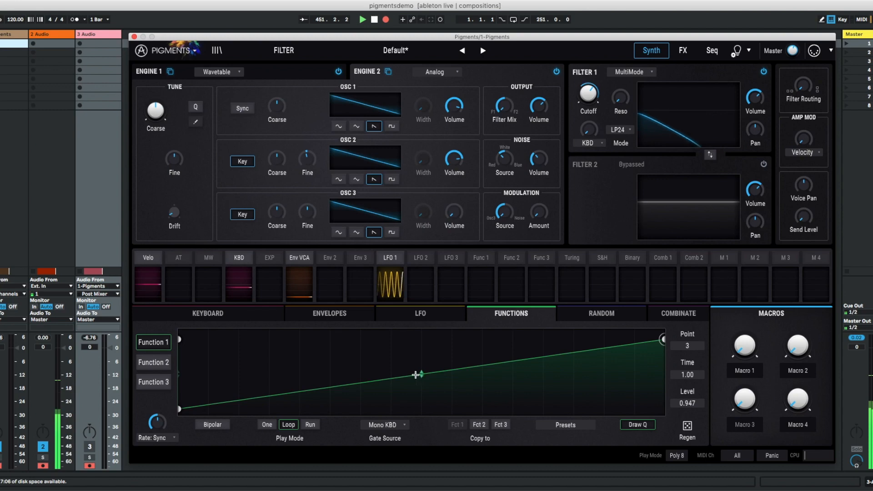
pyautogui.moveTo(422, 374); pyautogui.dragTo(417, 407)
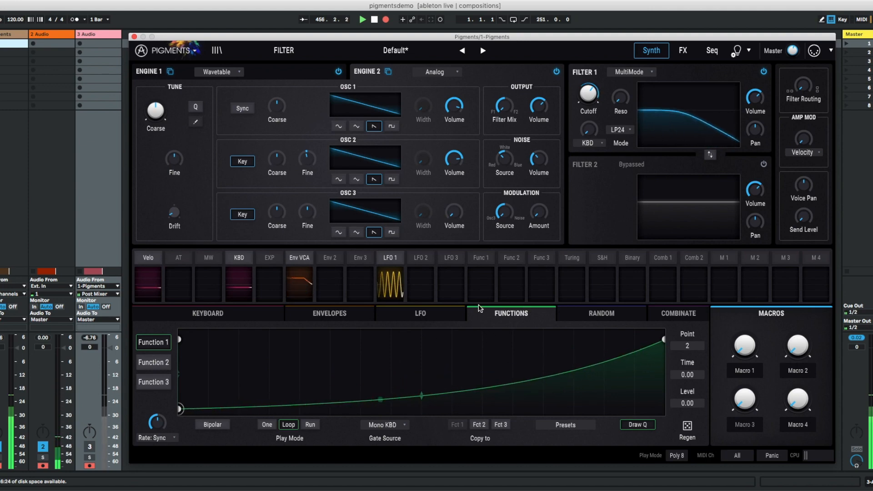
# - Load the Chunky Tone wavetable from Building Waves in Engine 1, and turn off Engine 2
pyautogui.click(259, 74)
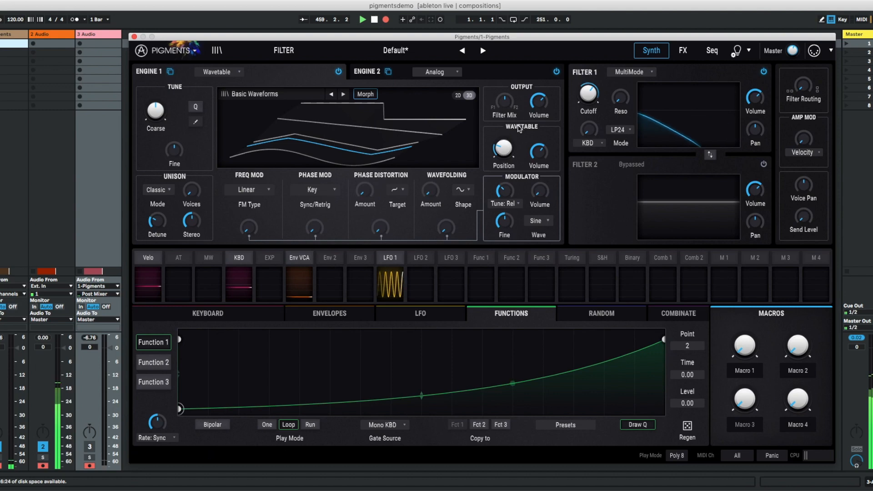
pyautogui.click(268, 95)
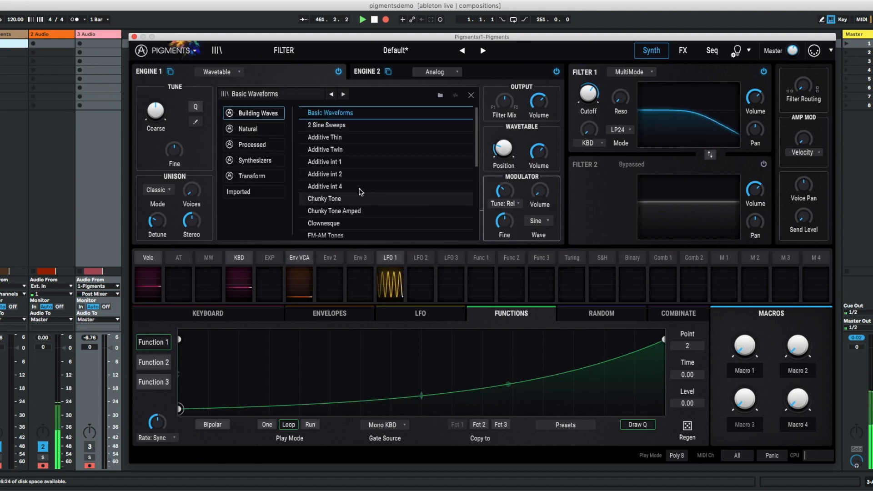
pyautogui.click(360, 199)
pyautogui.click(472, 95)
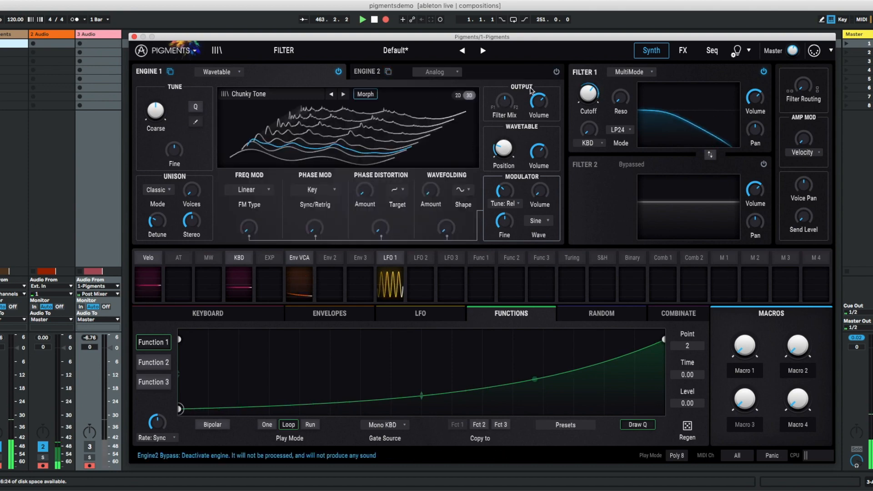
pyautogui.moveTo(540, 146)
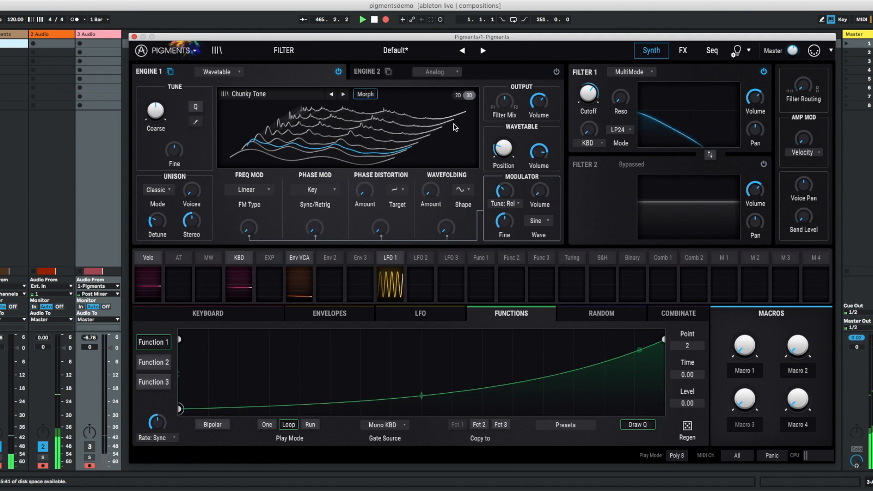
# - Set Engine 1's filter mix to 38% F1 and 62% F2, and raise the wavetable position toward the middle of the table
pyautogui.moveTo(505, 102)
pyautogui.mouseDown()
pyautogui.moveTo(505, 31)
pyautogui.moveTo(506, 210)
pyautogui.moveTo(512, 111)
pyautogui.mouseUp()
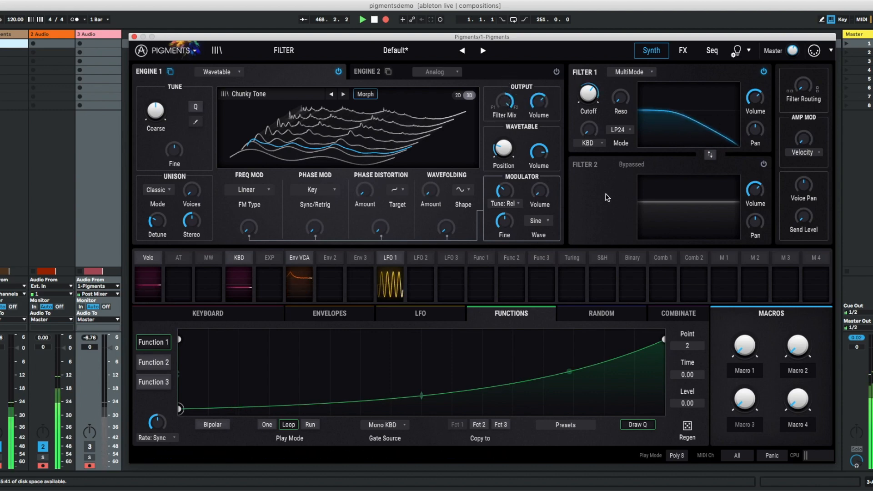
pyautogui.moveTo(504, 147); pyautogui.dragTo(501, 126)
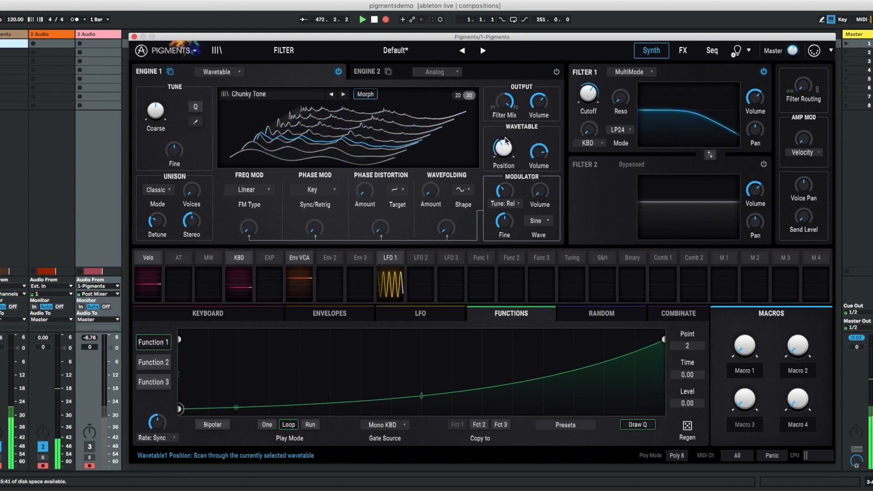
pyautogui.moveTo(503, 119)
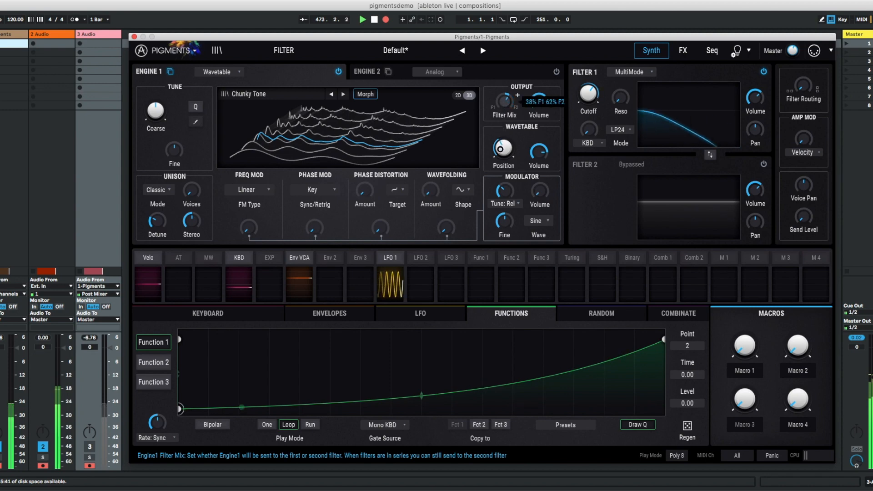
pyautogui.moveTo(505, 220); pyautogui.dragTo(517, 215)
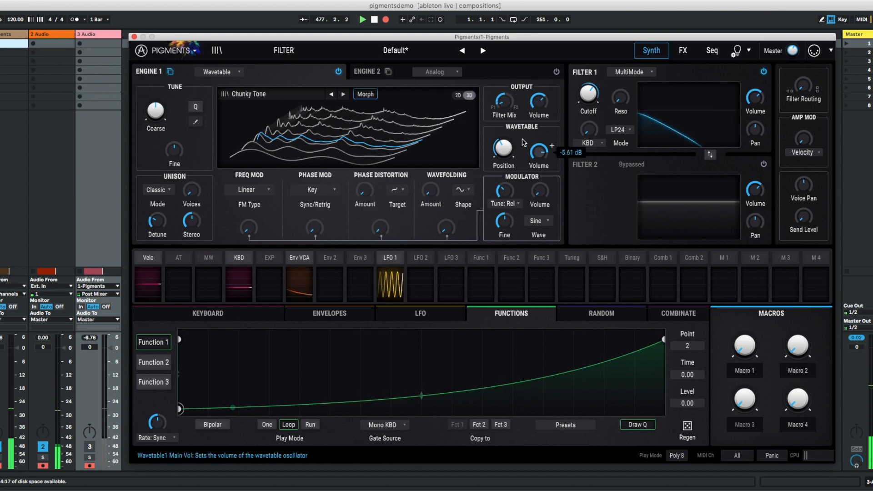
pyautogui.moveTo(538, 149)
pyautogui.moveTo(503, 148); pyautogui.dragTo(519, 81)
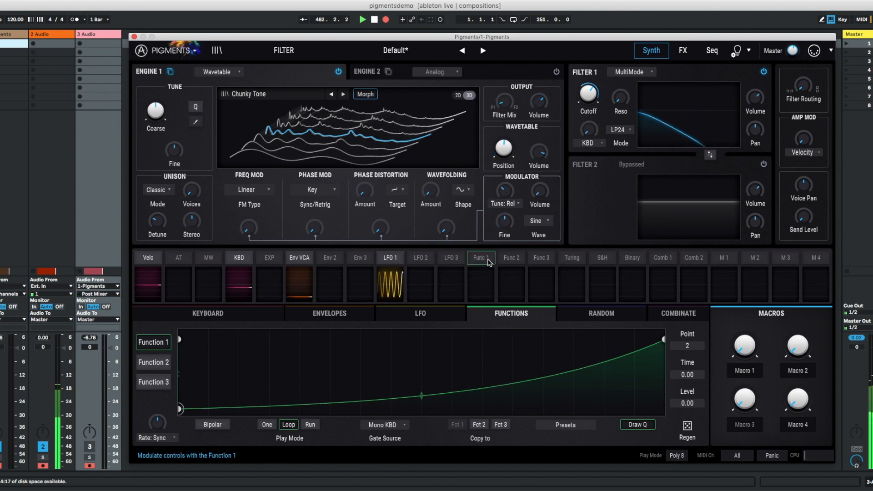
# - Route Function 1 to Engine 1's wavetable position with a modulation amount of 0.40
pyautogui.click(489, 263)
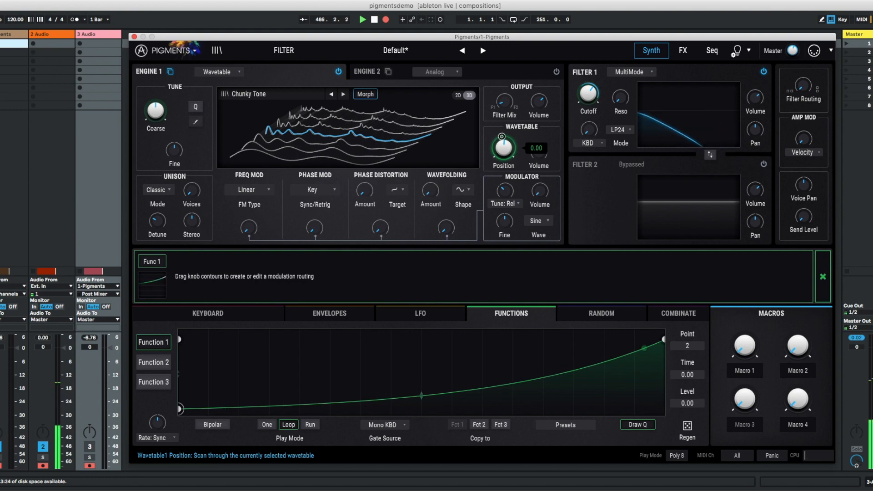
pyautogui.moveTo(502, 136); pyautogui.dragTo(501, 121)
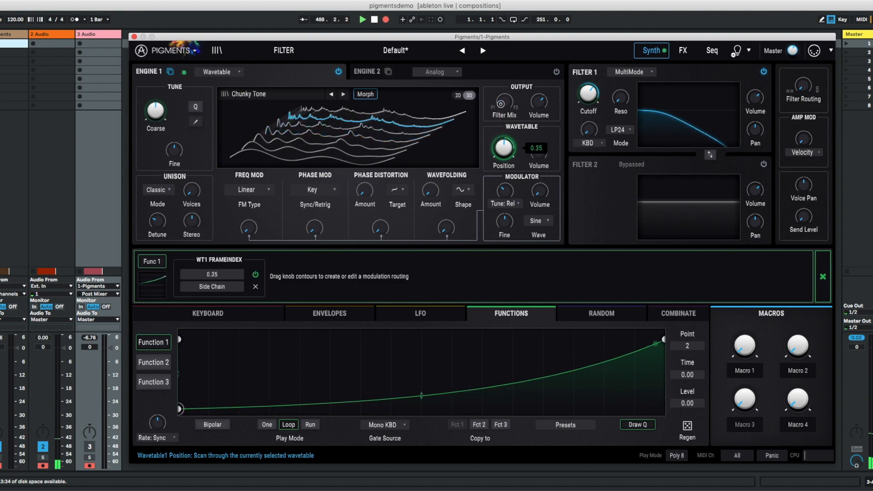
pyautogui.moveTo(501, 100); pyautogui.dragTo(500, 99)
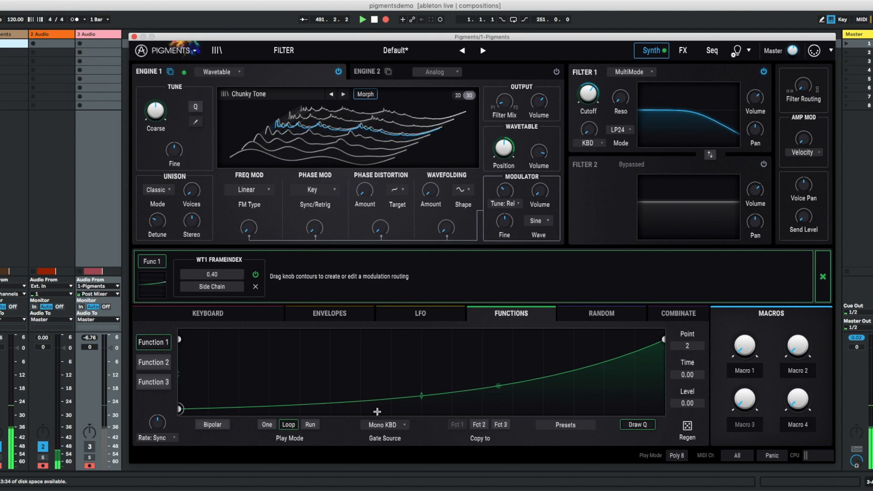
# - Switch Function 1's rate type to Hertz, slow it to about 0.034 Hz, and lower Engine 1's wavetable position
pyautogui.moveTo(155, 428); pyautogui.dragTo(152, 433)
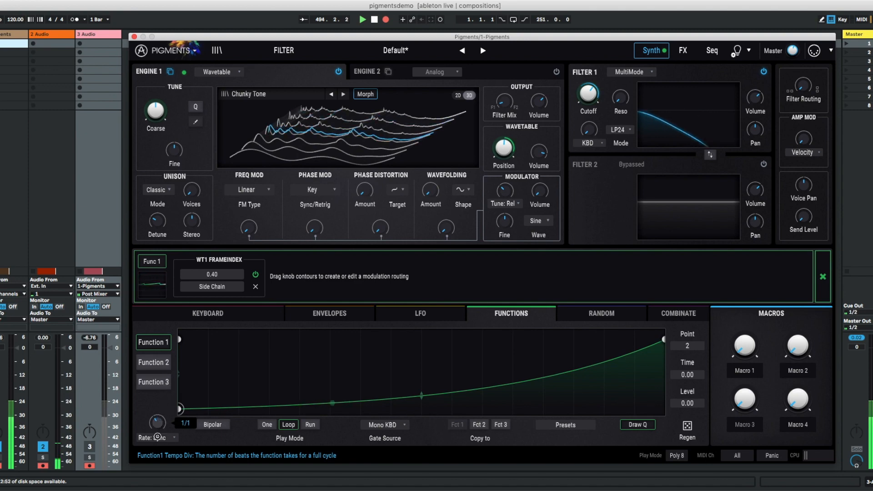
pyautogui.click(156, 438)
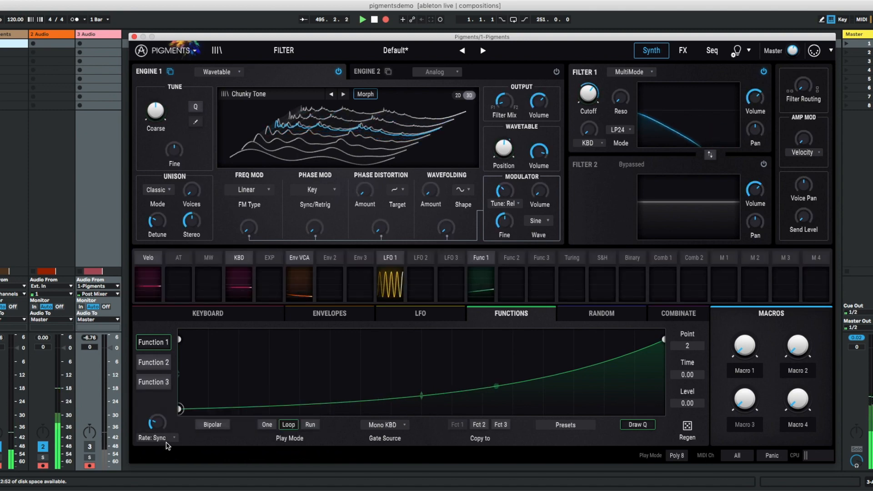
pyautogui.click(163, 437)
pyautogui.click(160, 421)
pyautogui.moveTo(163, 425); pyautogui.dragTo(152, 446)
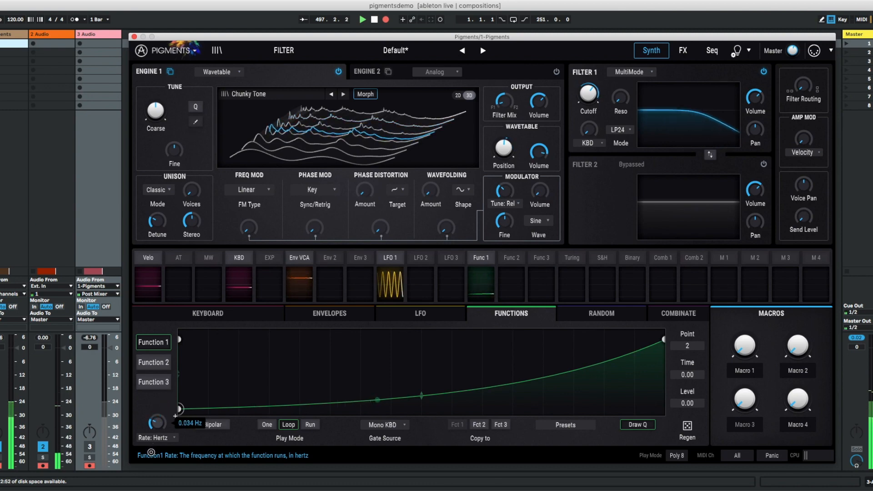
pyautogui.moveTo(503, 147); pyautogui.dragTo(496, 186)
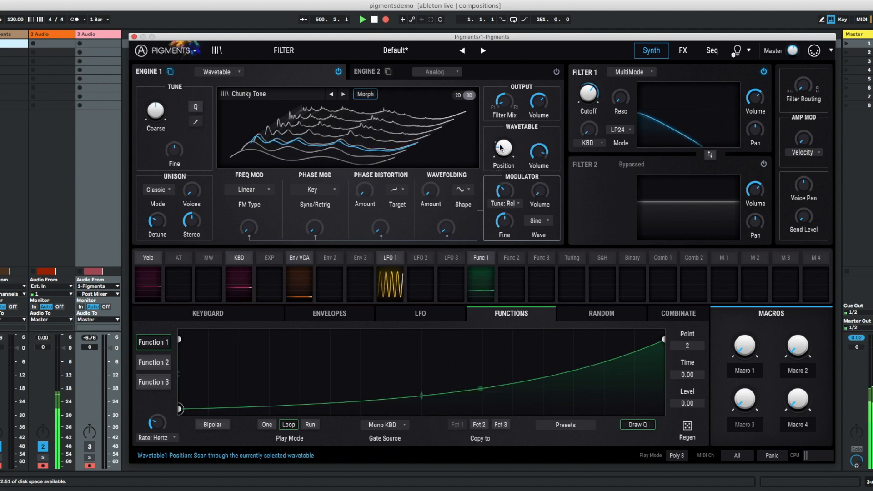
pyautogui.moveTo(158, 415)
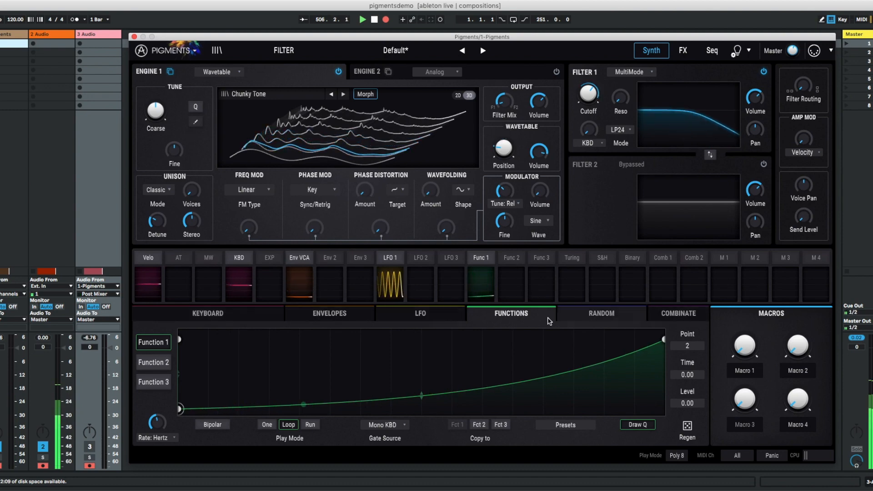
# - Increase the glide time in the keyboard settings
pyautogui.click(314, 314)
pyautogui.click(266, 317)
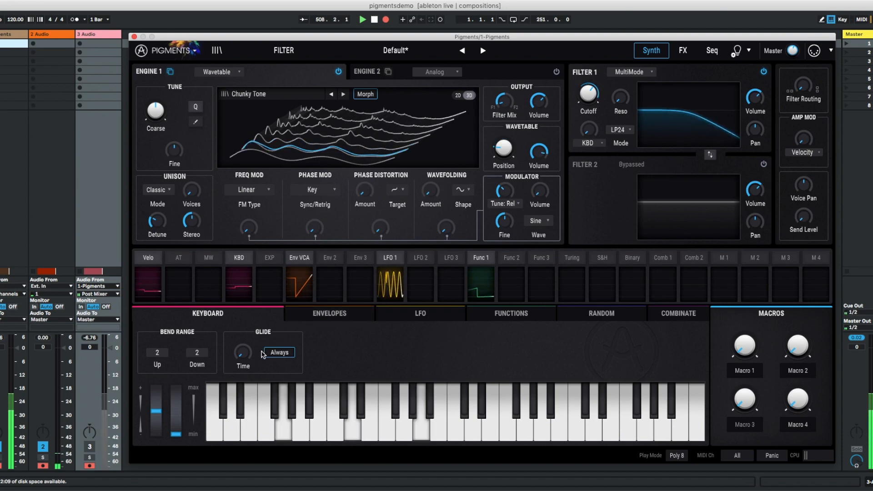
pyautogui.moveTo(240, 352); pyautogui.dragTo(242, 315)
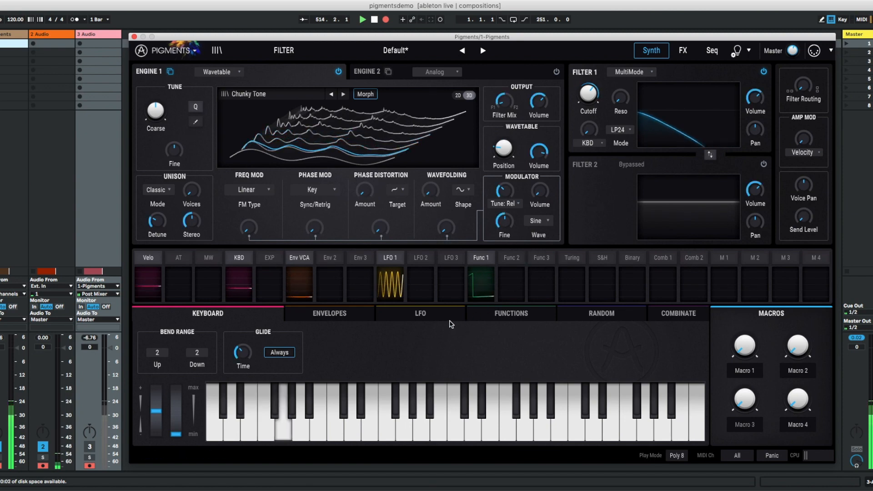
# - Lower the sustain and shorten the attack of the Env VCA envelope
pyautogui.click(307, 322)
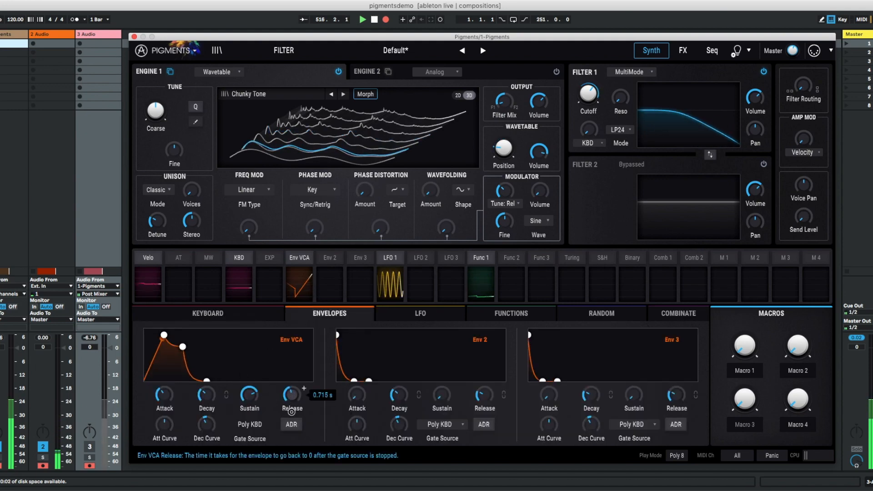
pyautogui.moveTo(247, 395); pyautogui.dragTo(246, 407)
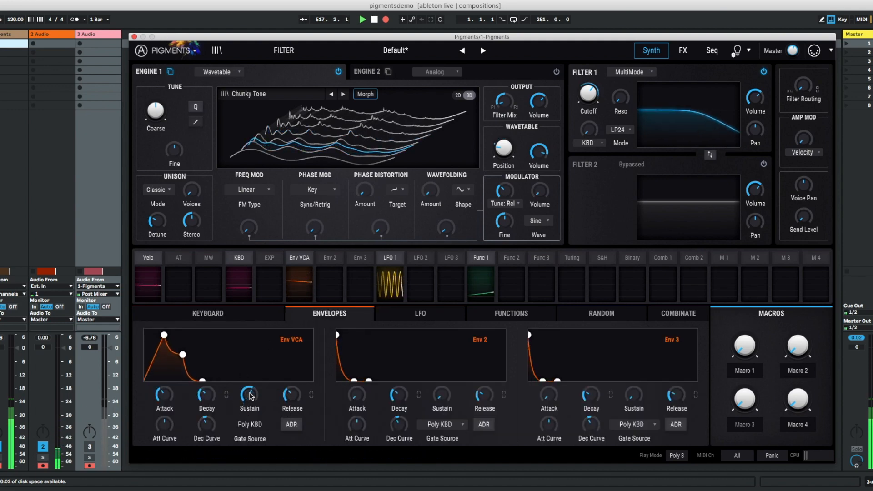
pyautogui.moveTo(164, 398); pyautogui.dragTo(164, 411)
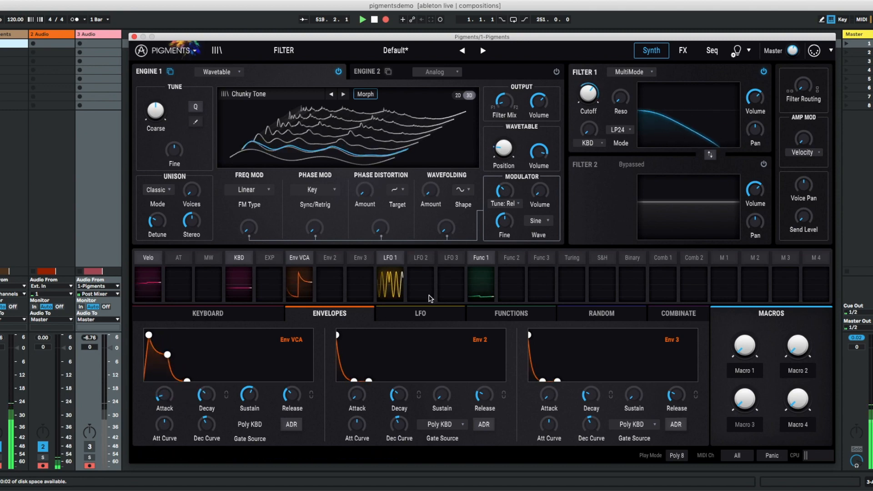
# - Open the effects page and set the Bus A delay's dry/wet mix to 59%
pyautogui.click(683, 51)
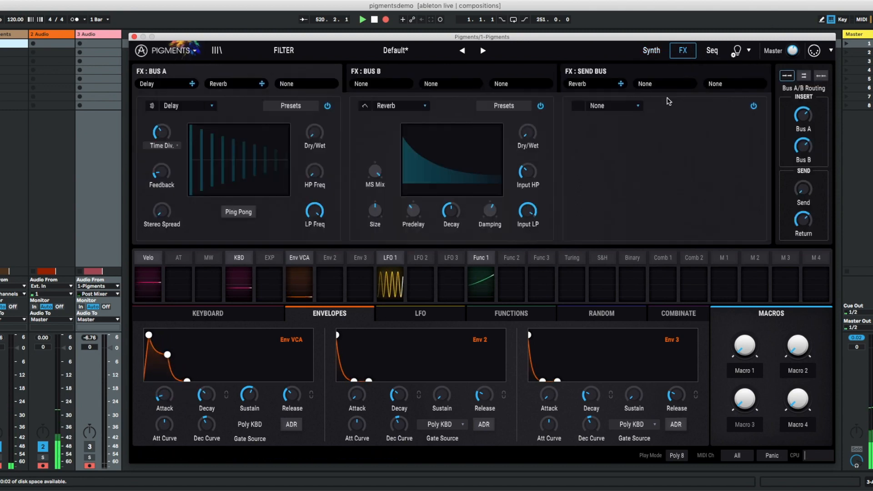
pyautogui.click(190, 106)
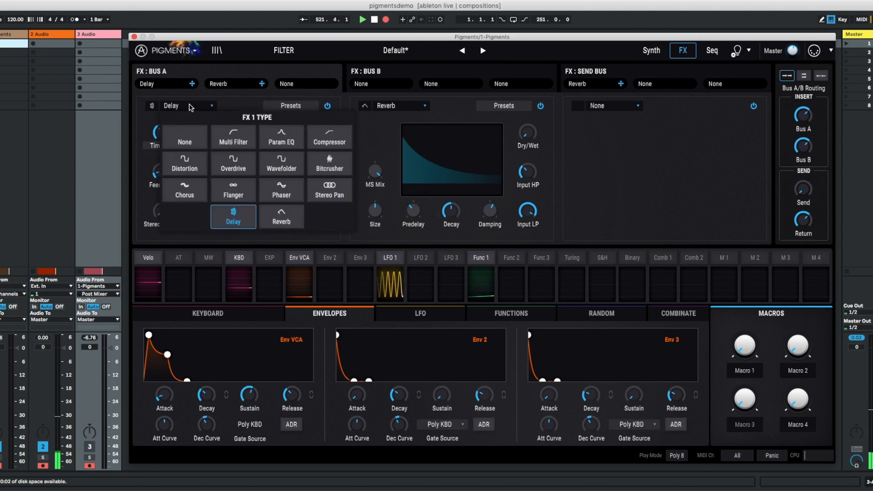
pyautogui.click(222, 96)
pyautogui.moveTo(313, 148)
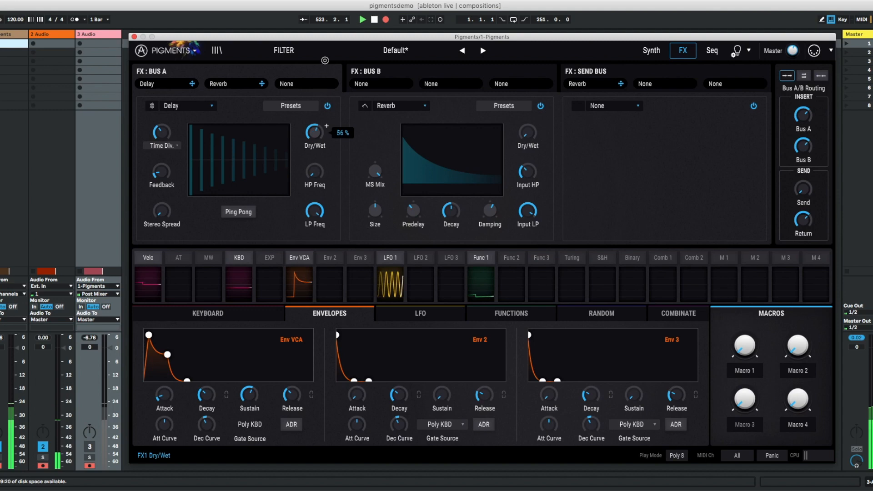
pyautogui.scroll(-4, 314, 148)
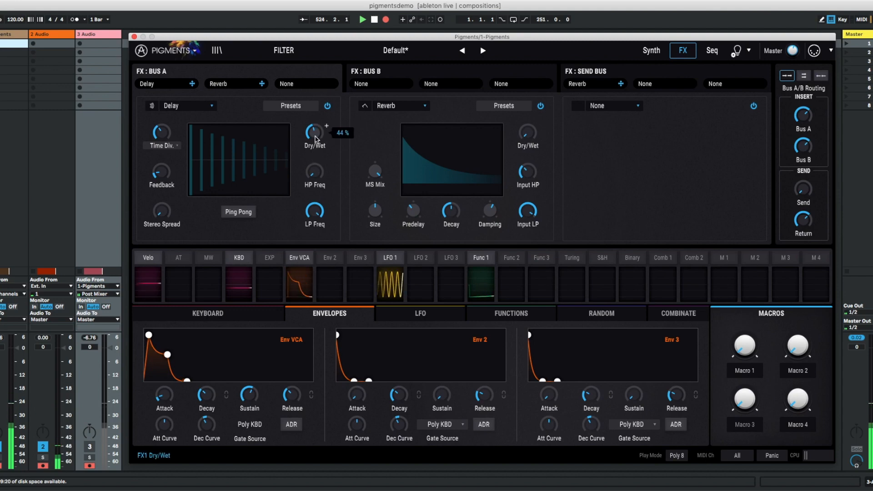
pyautogui.moveTo(319, 122); pyautogui.dragTo(319, 116)
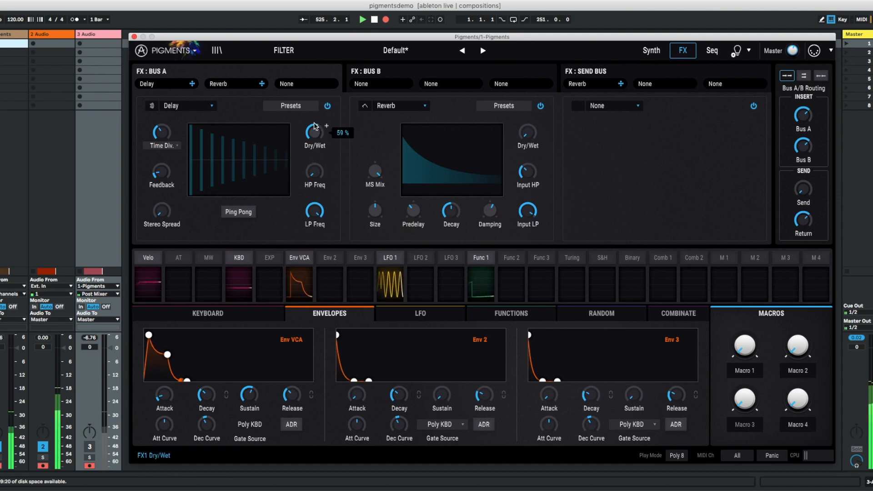
# - Bypass the second and third effects, and change the first effect's type from Delay to Reverb
pyautogui.click(212, 107)
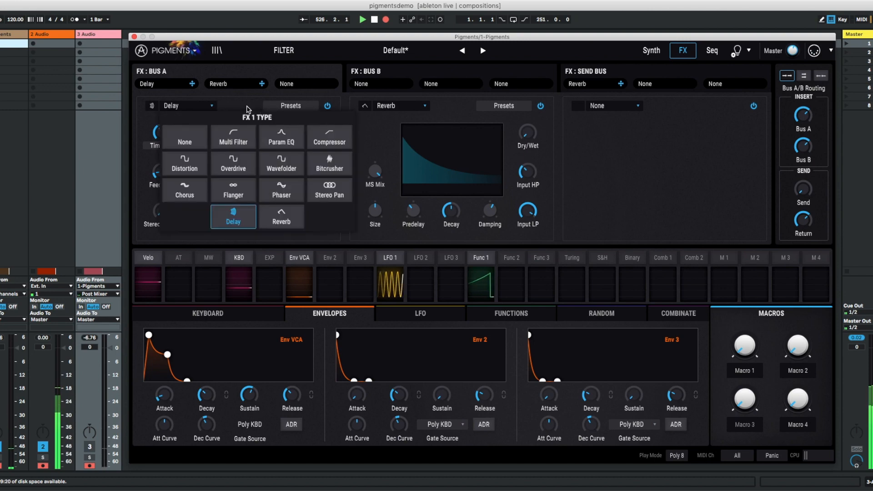
pyautogui.click(237, 94)
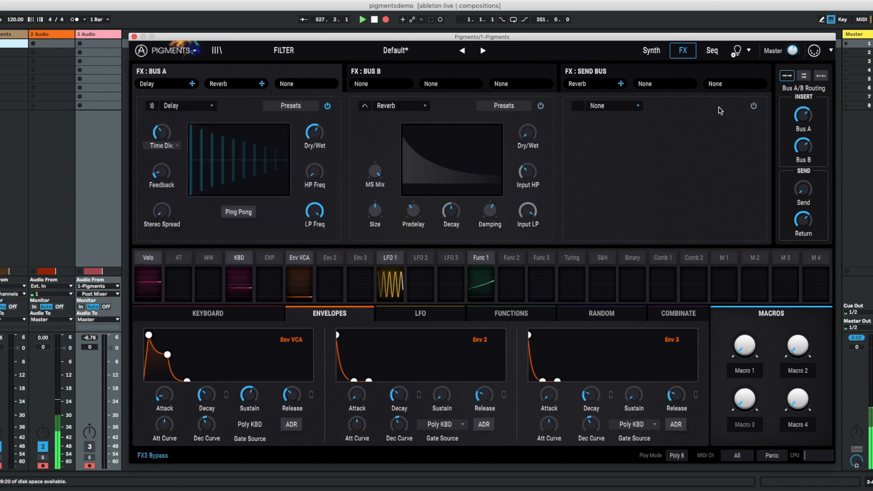
pyautogui.click(204, 106)
pyautogui.click(281, 214)
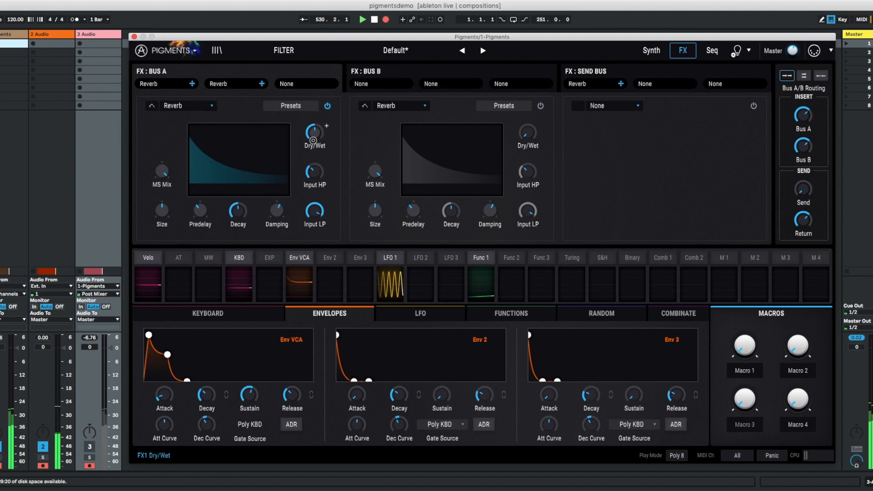
# - Turn on the arpeggiator, switch its rate type to BPM and set the rate to 94.4 BPM
pyautogui.click(729, 50)
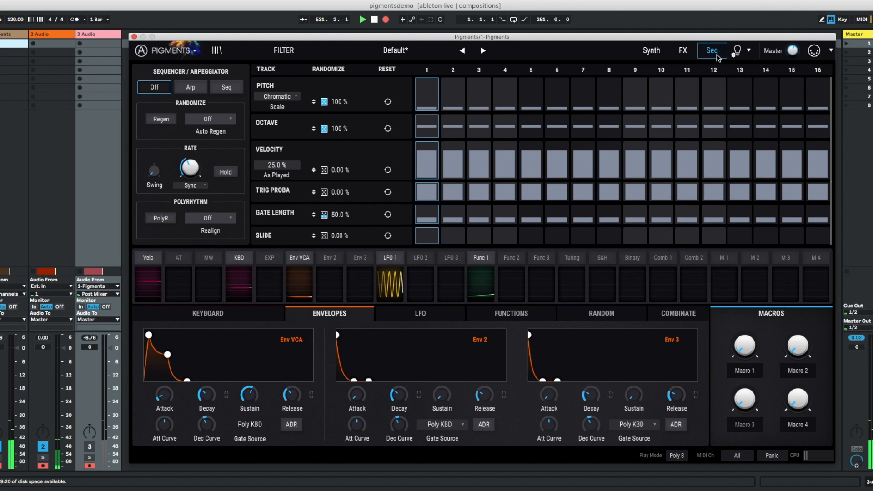
pyautogui.click(185, 89)
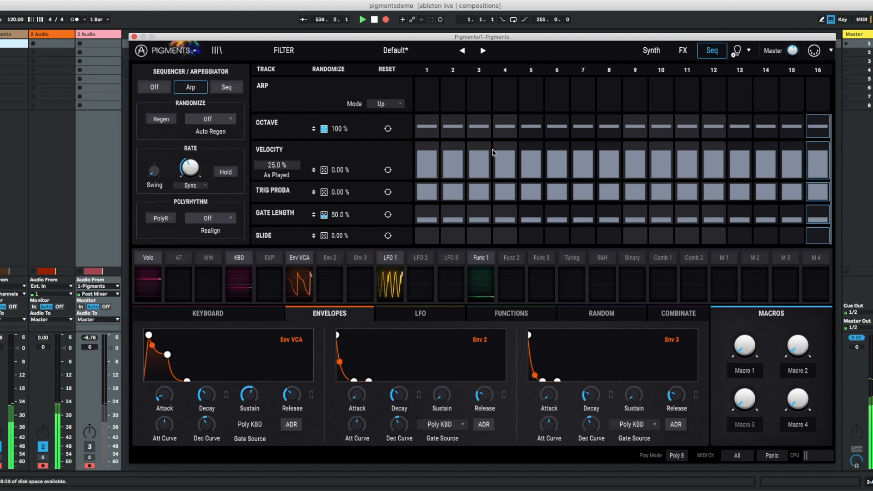
pyautogui.click(191, 185)
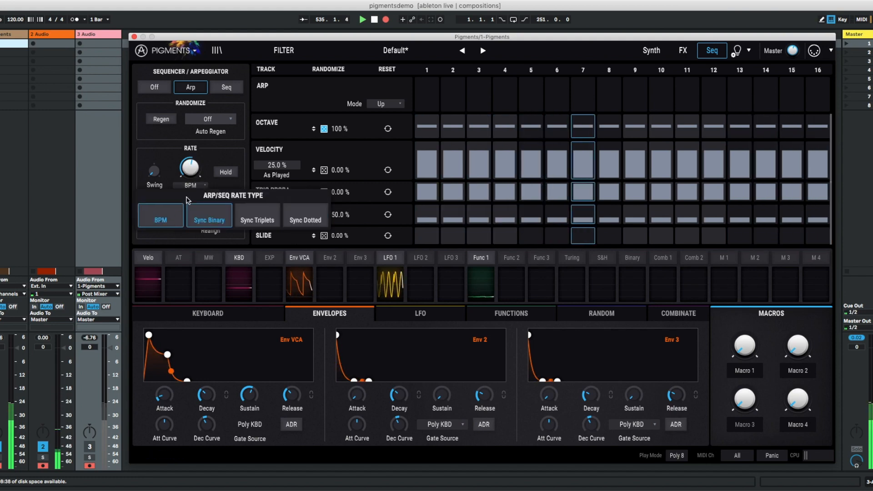
pyautogui.click(186, 200)
pyautogui.moveTo(191, 173)
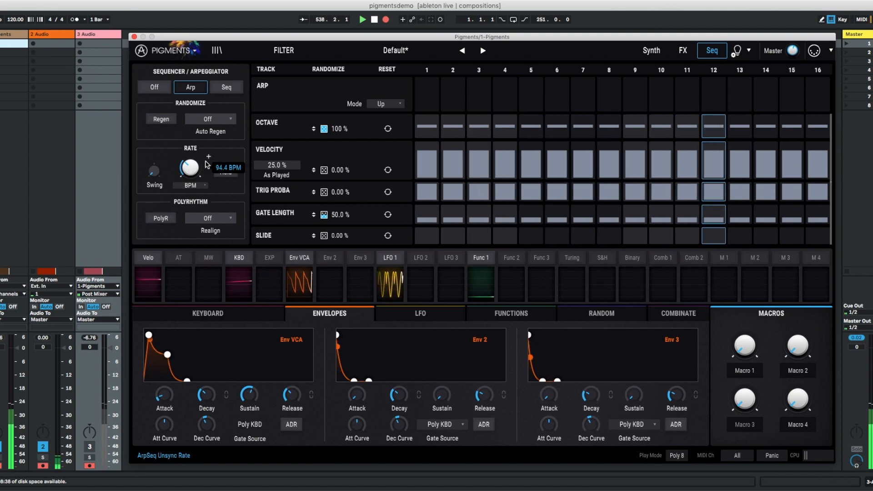
# - Return to the synth page and preview the sound design tips overlay for the current preset
pyautogui.click(651, 50)
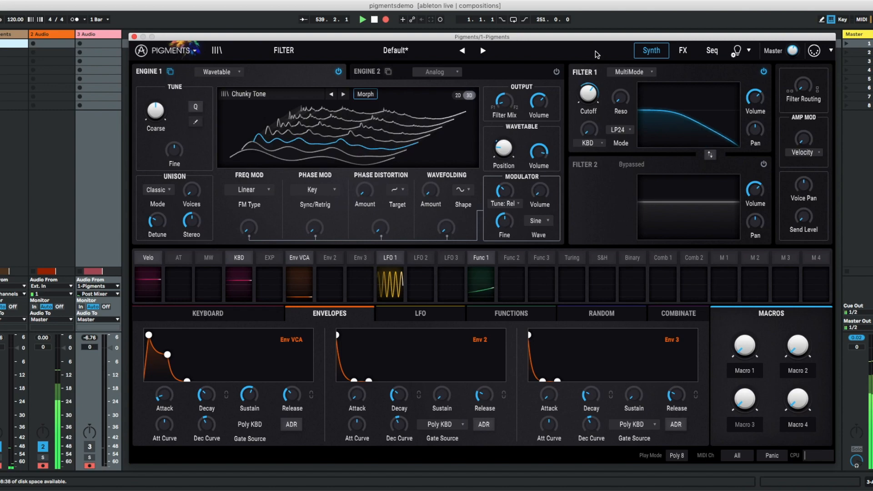
pyautogui.moveTo(546, 153)
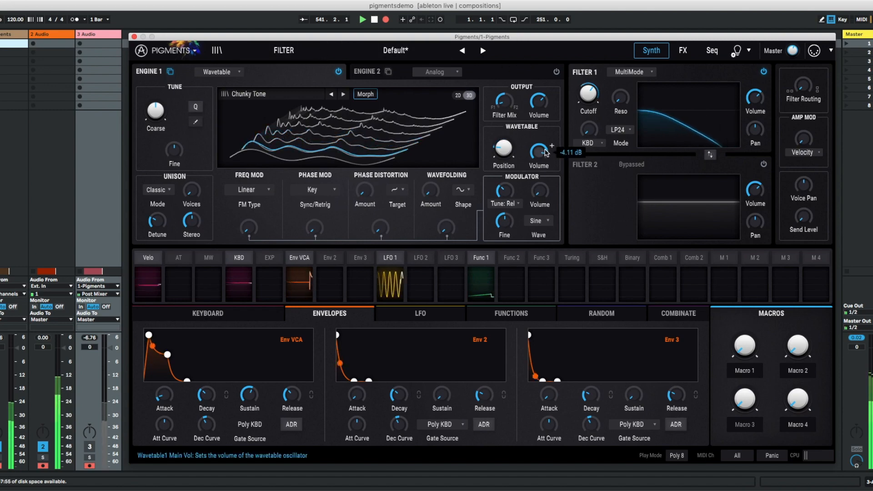
pyautogui.click(749, 52)
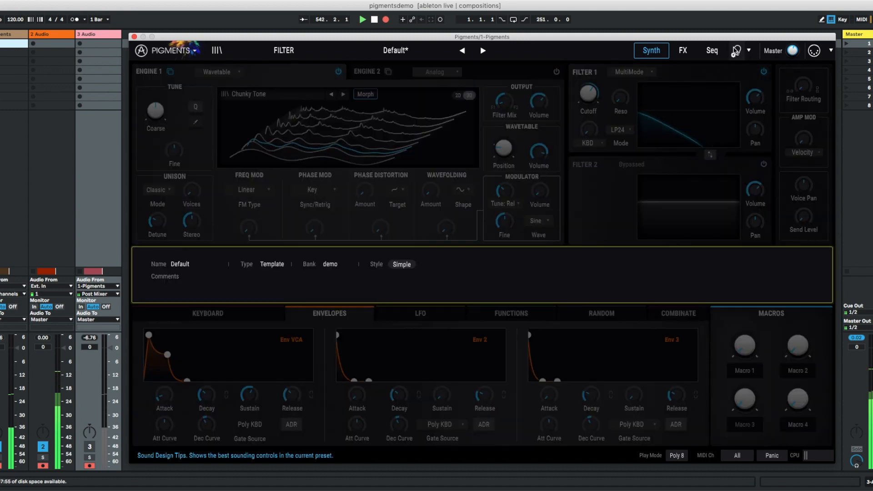
pyautogui.click(749, 52)
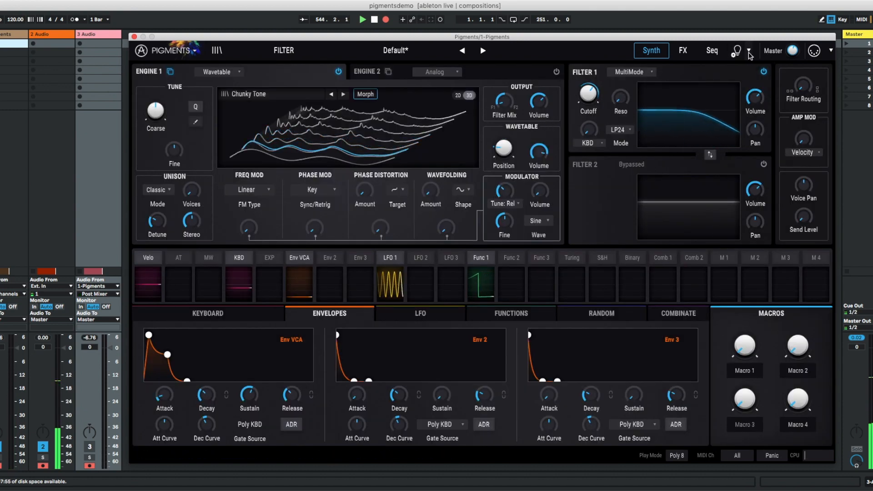
# - Turn on Show Tips in the Sound Design Tips options, with (Advanced) Edit Tips enabled
pyautogui.click(749, 50)
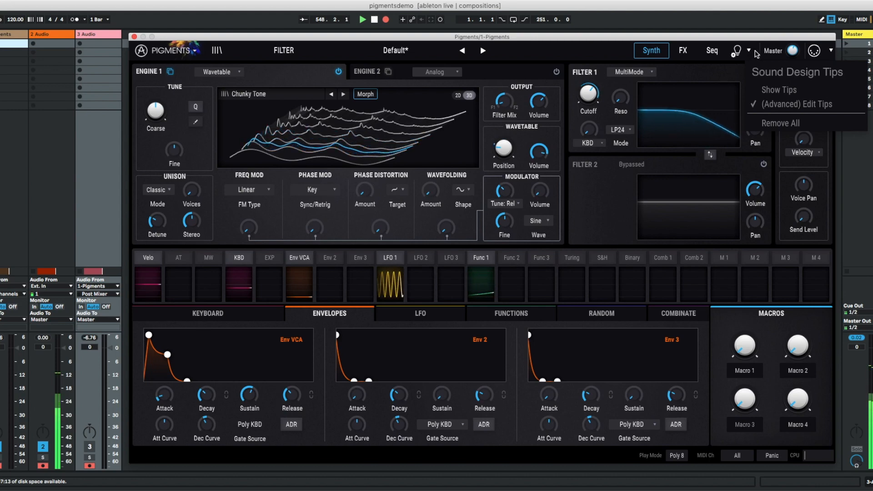
pyautogui.click(782, 92)
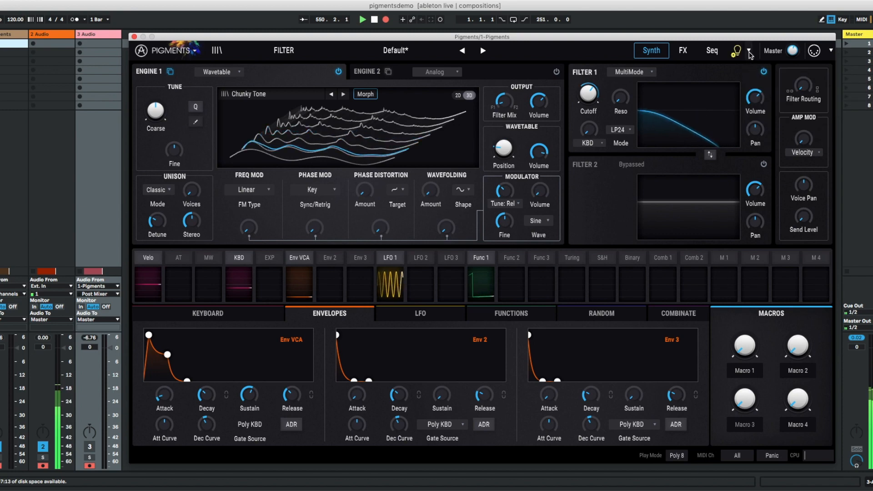
pyautogui.click(748, 51)
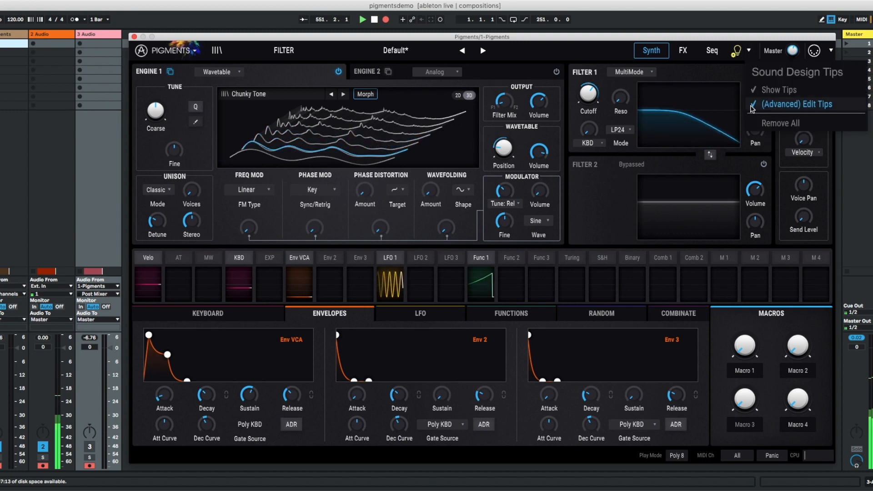
pyautogui.click(775, 102)
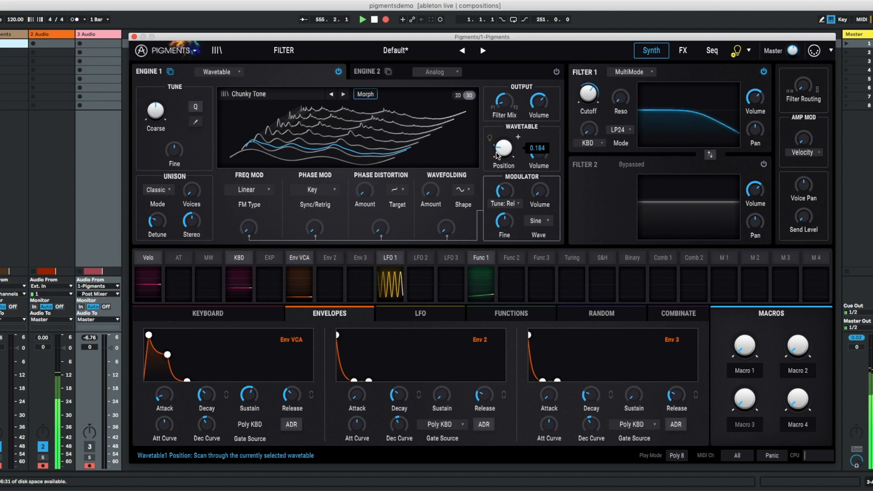
# - Flag Engine 1's wavetable Position and Filter 1's Cutoff as sound design tips, and slow down the LFO 1 rate
pyautogui.click(490, 138)
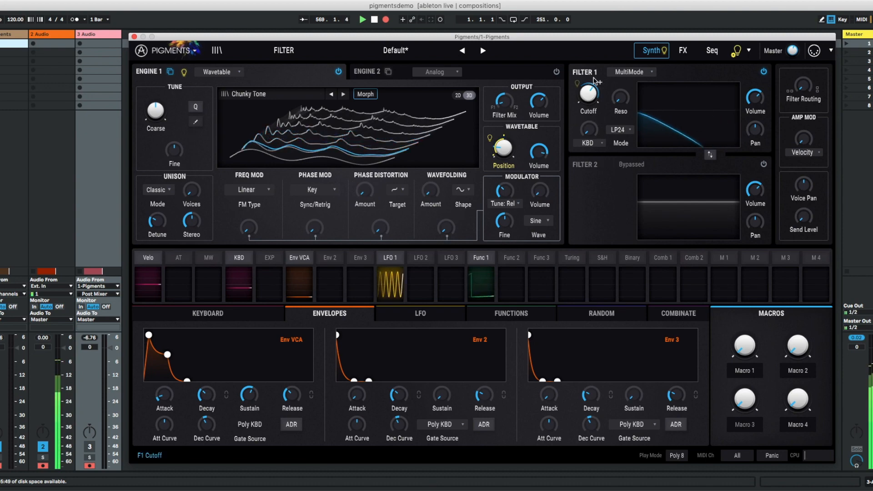
pyautogui.click(395, 316)
pyautogui.moveTo(249, 394); pyautogui.dragTo(252, 421)
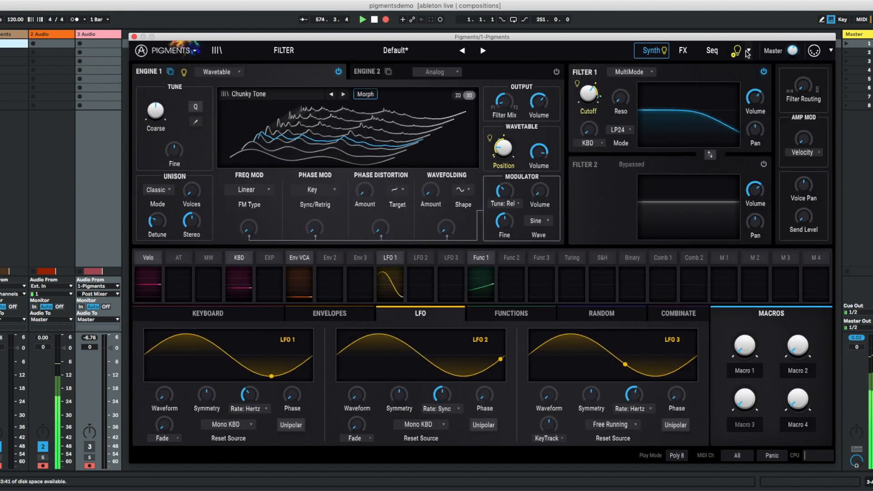
pyautogui.click(747, 53)
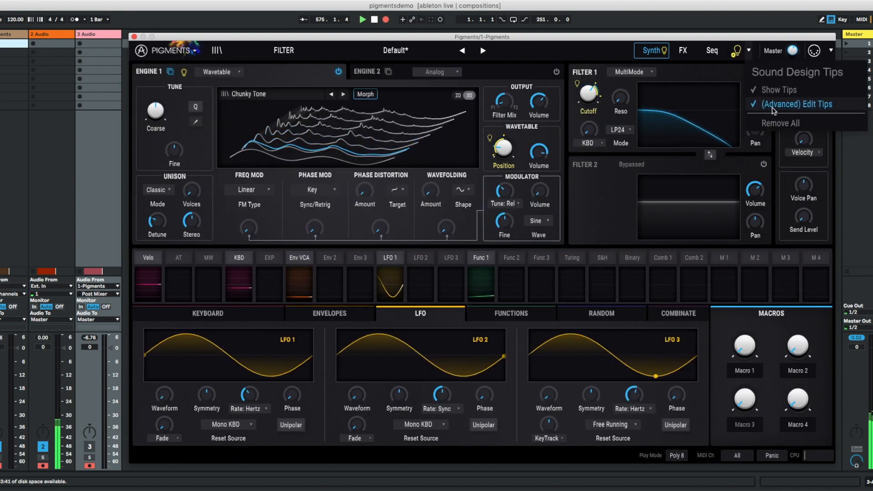
pyautogui.click(748, 54)
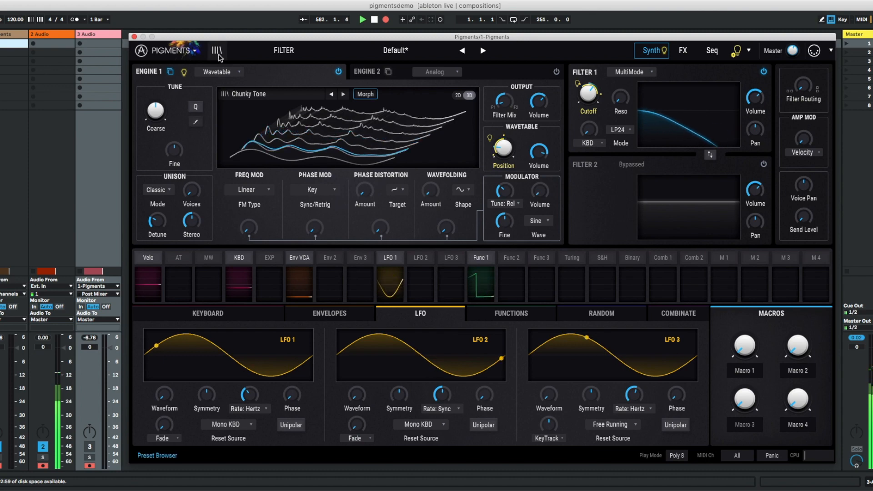
# - In the preset browser, add the comment "Hello, this is my new sound." to the Default preset
pyautogui.click(217, 50)
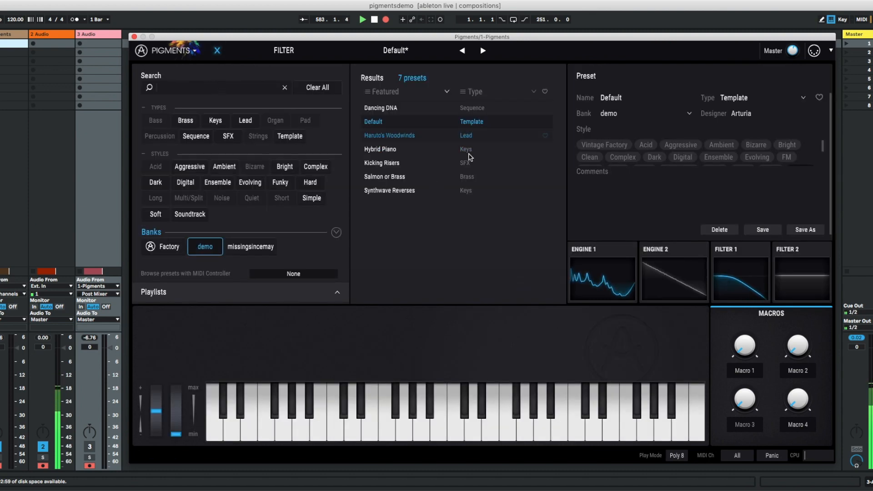
pyautogui.click(217, 50)
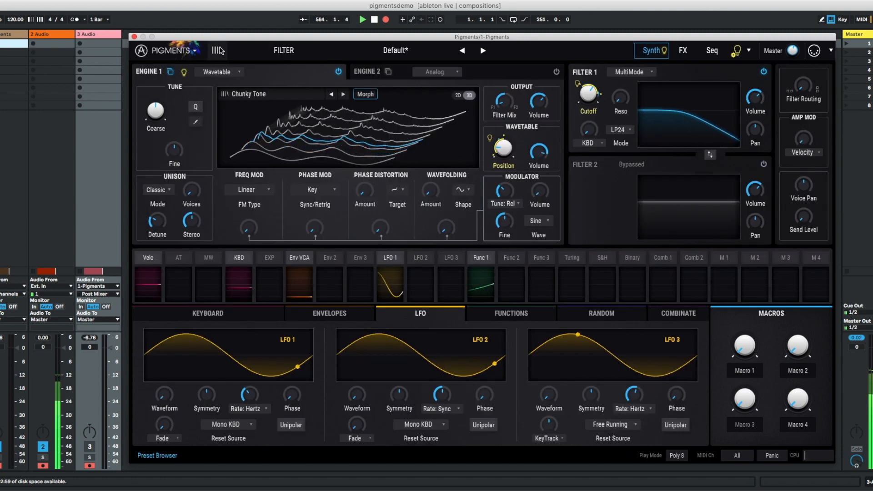
pyautogui.click(217, 50)
pyautogui.click(653, 188)
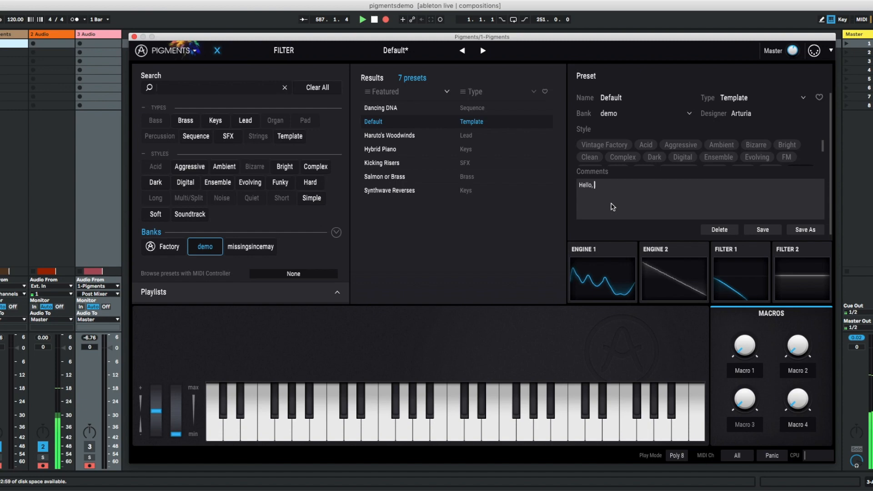
pyautogui.write('Hello, this is my new sound.')
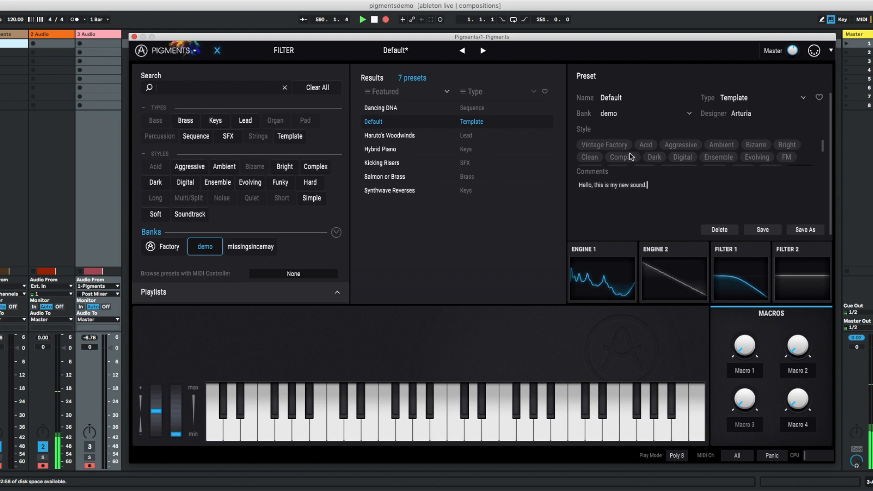
# - Replace the preset's designer with the sound designer's own name and save the Default preset
pyautogui.click(770, 118)
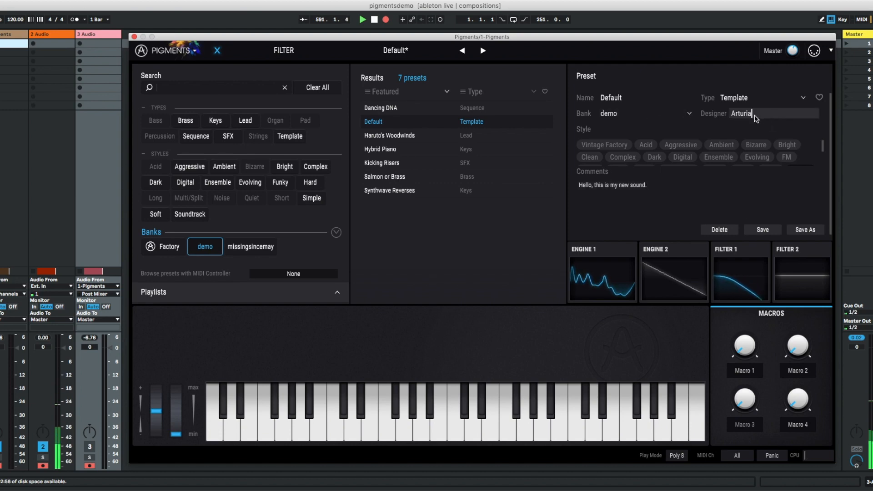
pyautogui.press('BackSpace')
pyautogui.press('BackSpace')
pyautogui.press('BackSpace')
pyautogui.press('BackSpace')
pyautogui.press('BackSpace')
pyautogui.press('BackSpace')
pyautogui.press('BackSpace')
pyautogui.write('dylan')
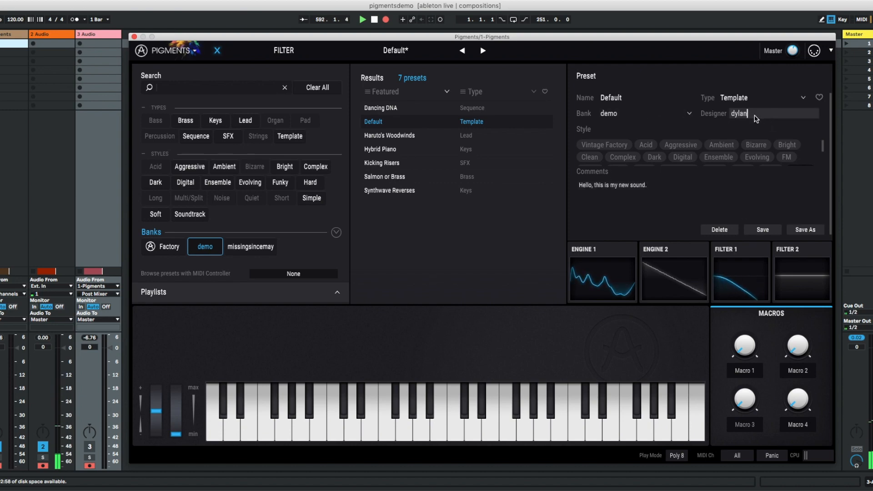
pyautogui.press('Return')
pyautogui.click(763, 230)
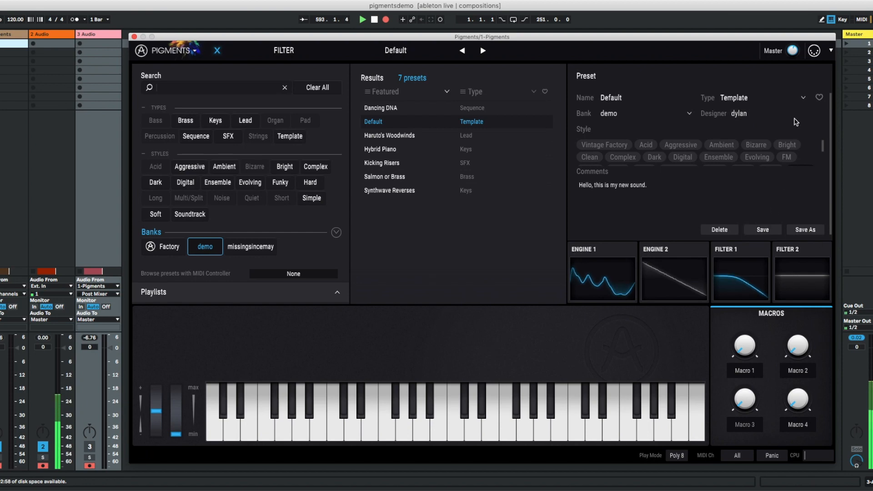
# - Close the preset browser and check the flagged controls and comment in the sound design tips overlay
pyautogui.click(217, 50)
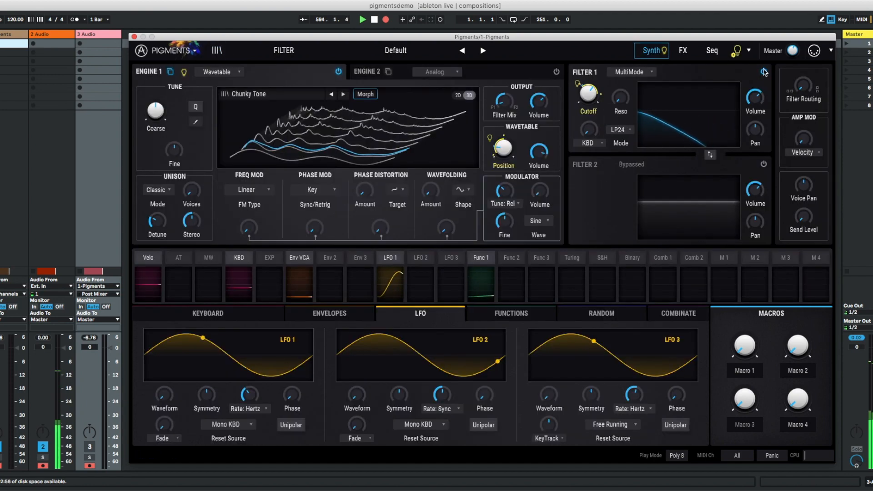
pyautogui.click(736, 52)
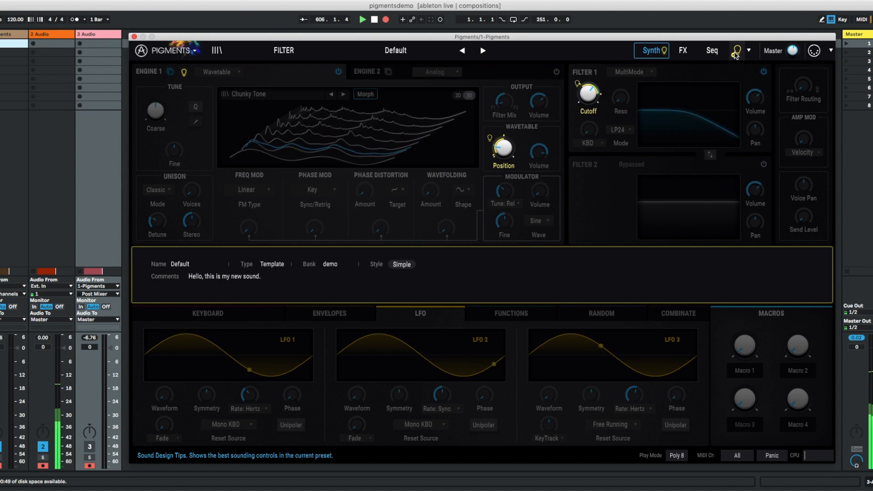
pyautogui.click(736, 52)
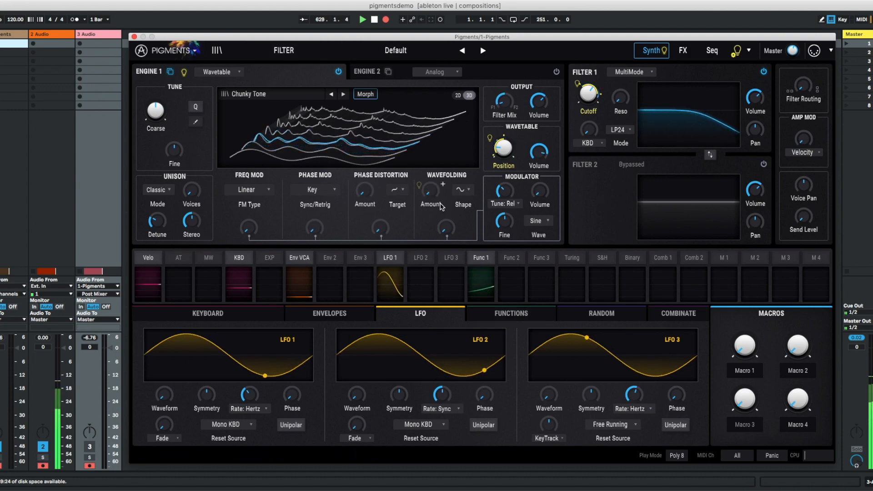
pyautogui.click(427, 78)
pyautogui.click(266, 75)
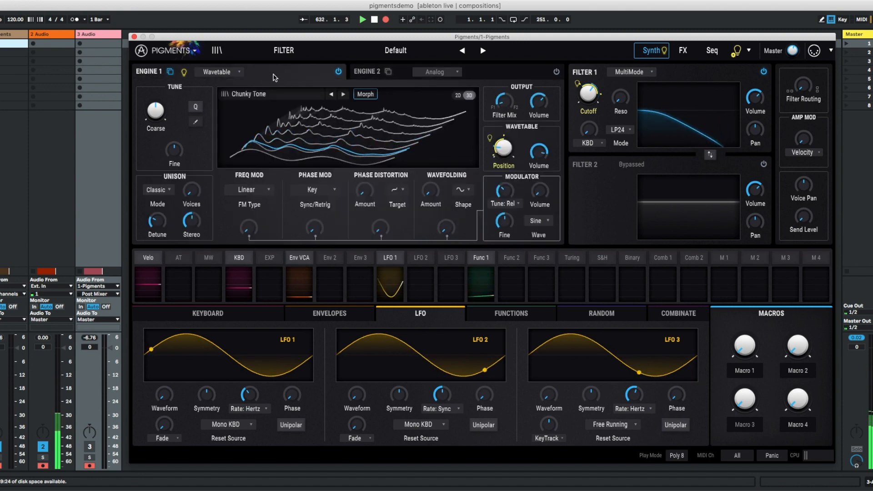
pyautogui.click(278, 38)
pyautogui.moveTo(278, 39); pyautogui.dragTo(280, 43)
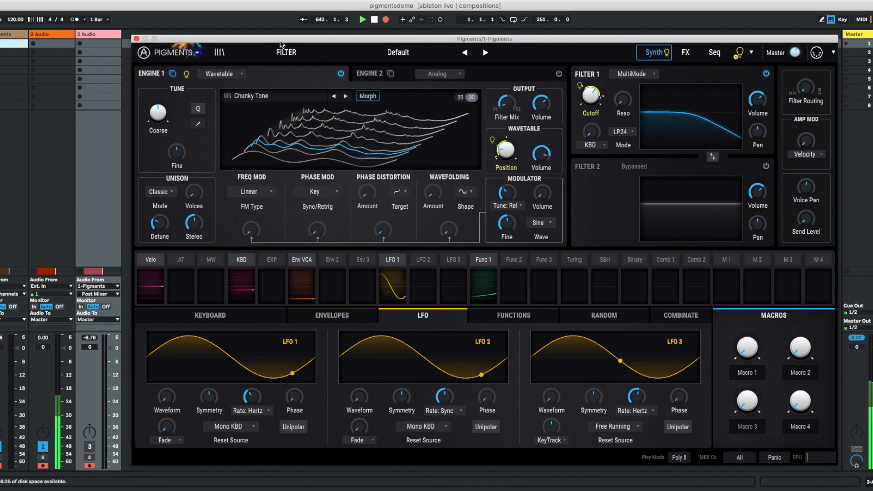
pyautogui.moveTo(280, 39); pyautogui.dragTo(287, 45)
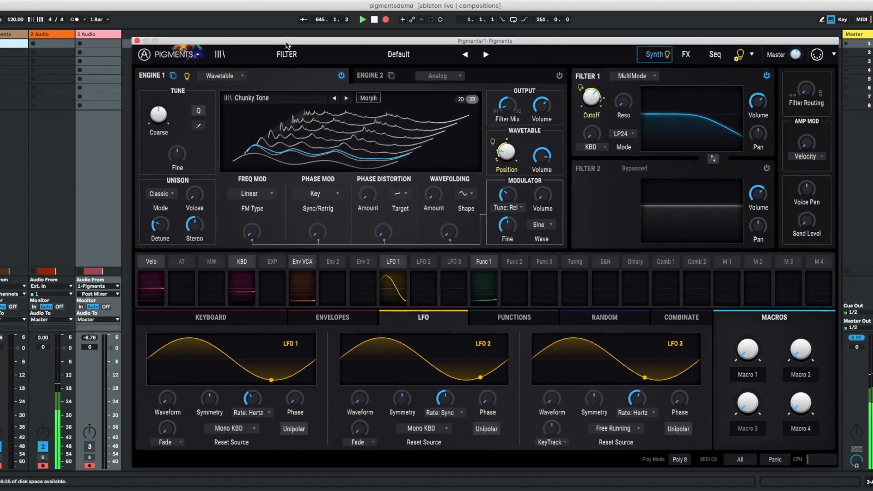